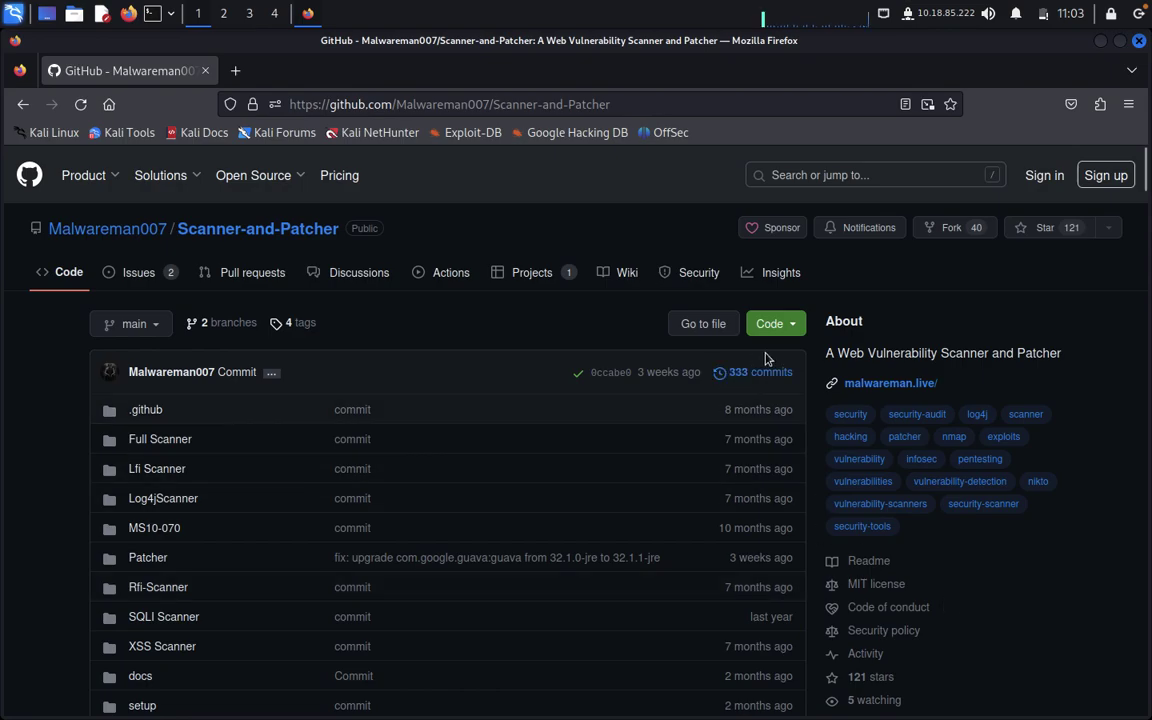
# - Copy the Scanner-and-Patcher repository's HTTPS URL and try to git clone it in a new terminal
pyautogui.click(788, 325)
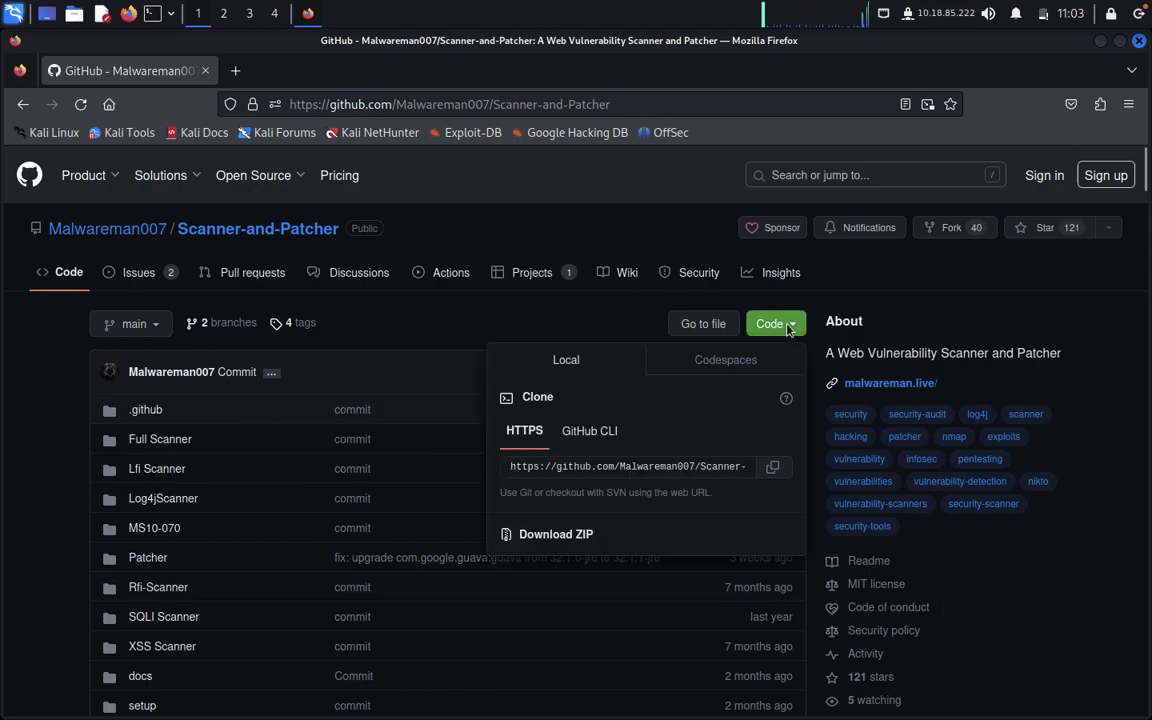
pyautogui.click(777, 469)
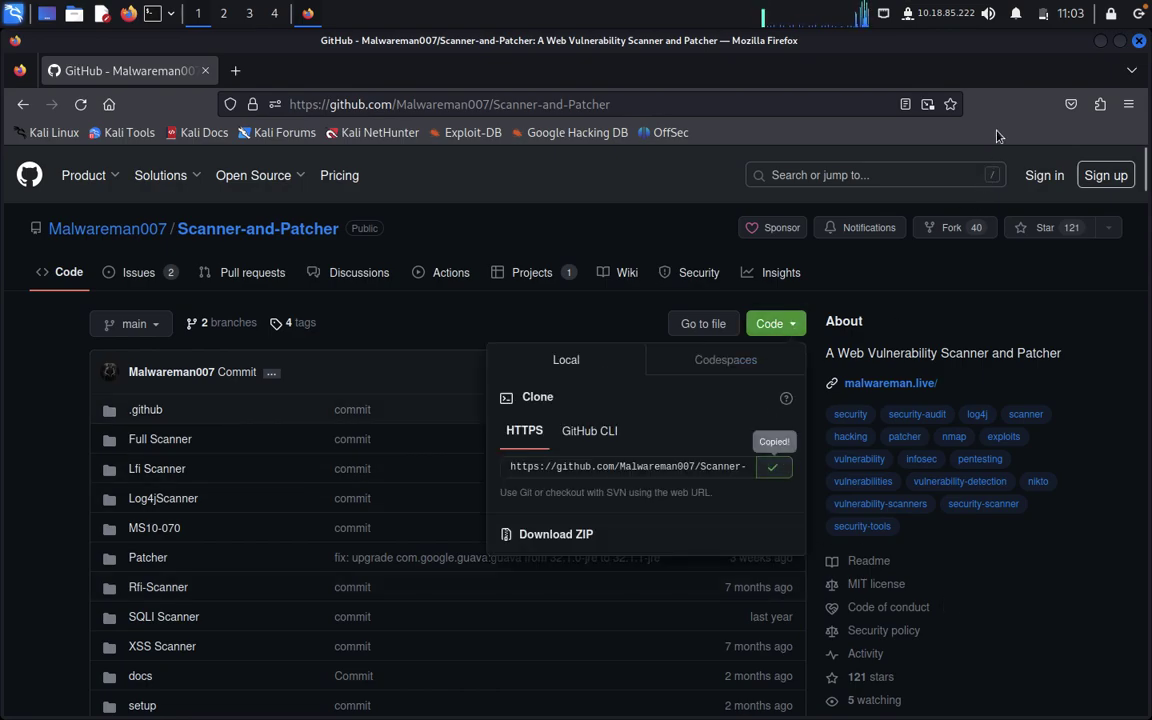
pyautogui.hotkey('ctrl', 'alt', 'd')
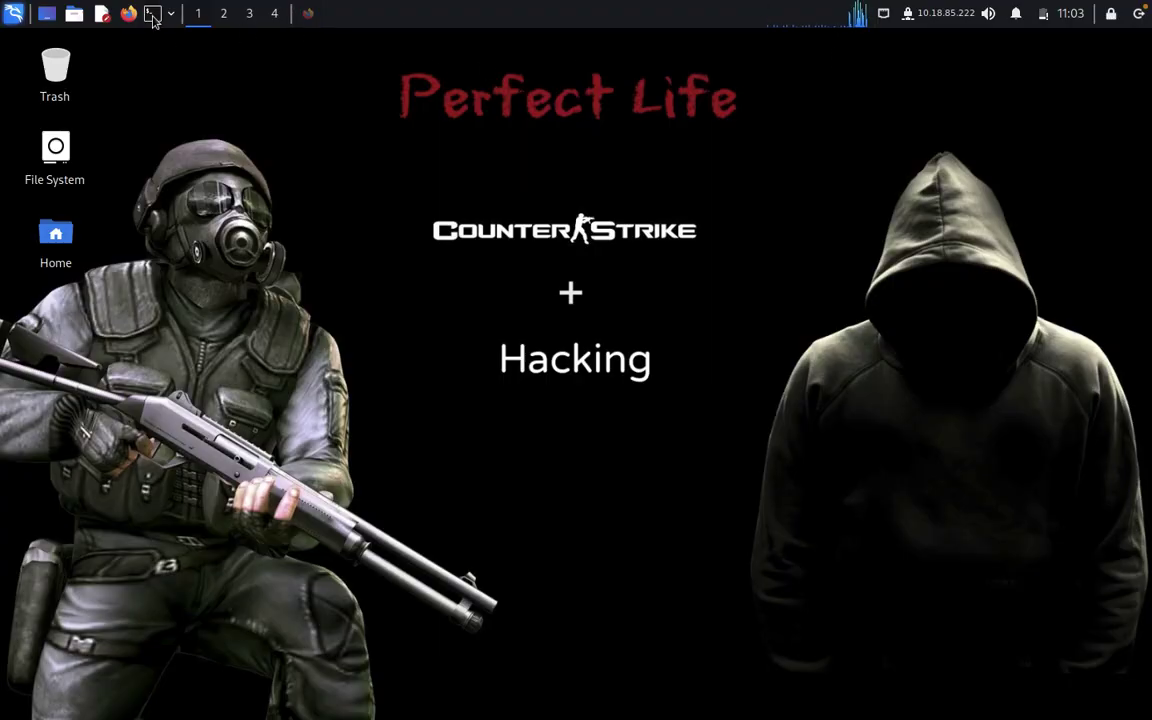
pyautogui.click(150, 14)
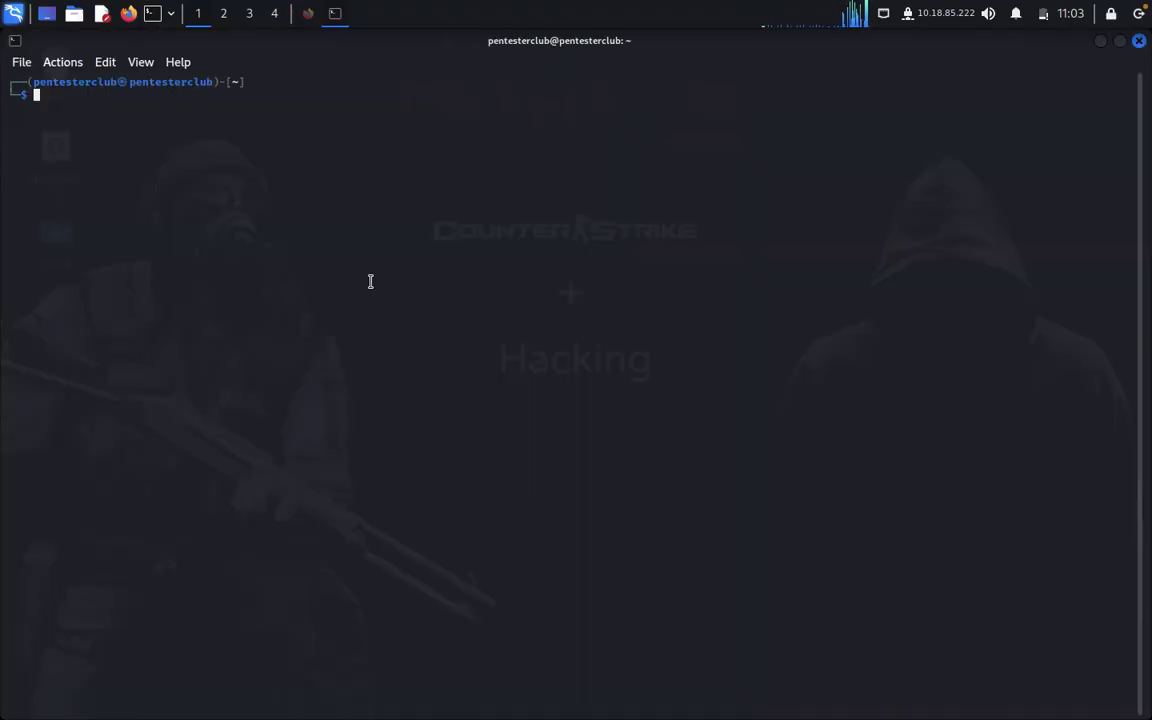
pyautogui.write('git clone')
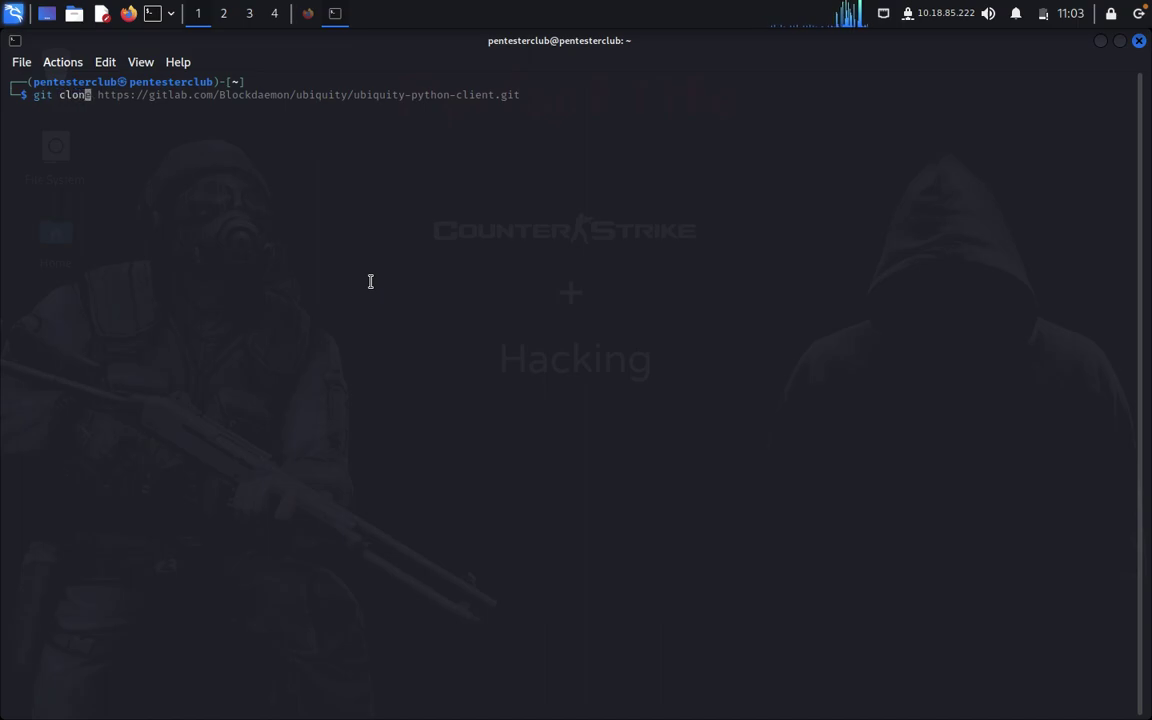
pyautogui.rightClick(370, 281)
pyautogui.click(405, 315)
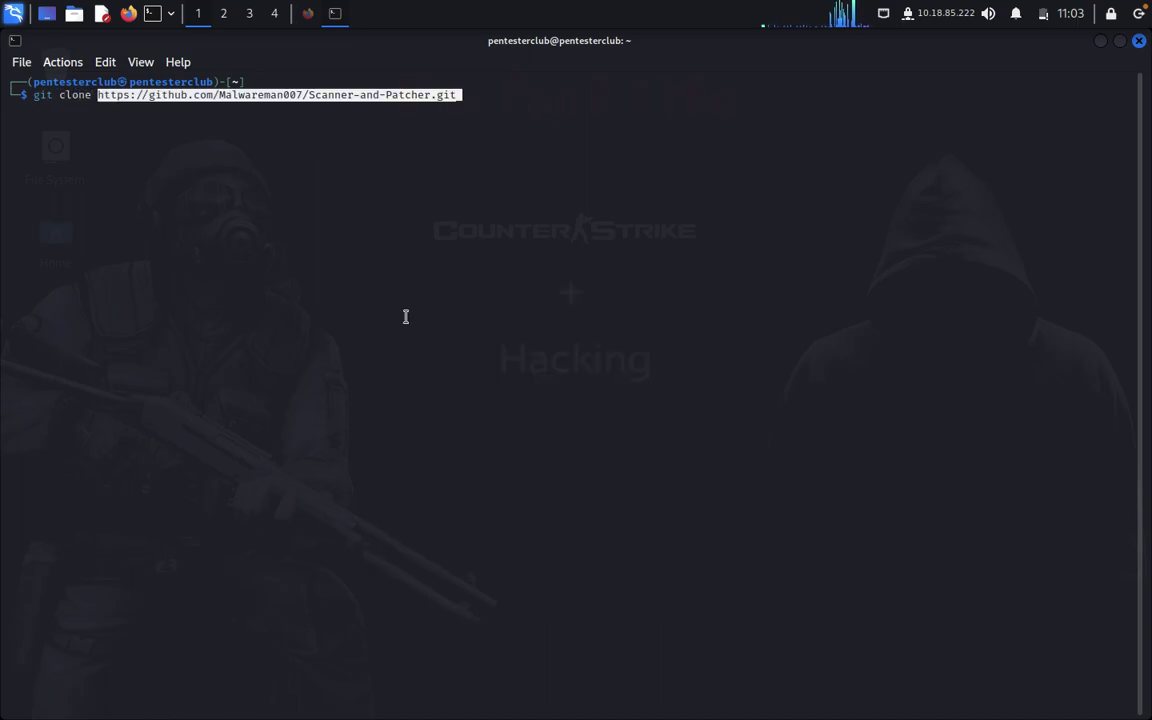
pyautogui.press('Return')
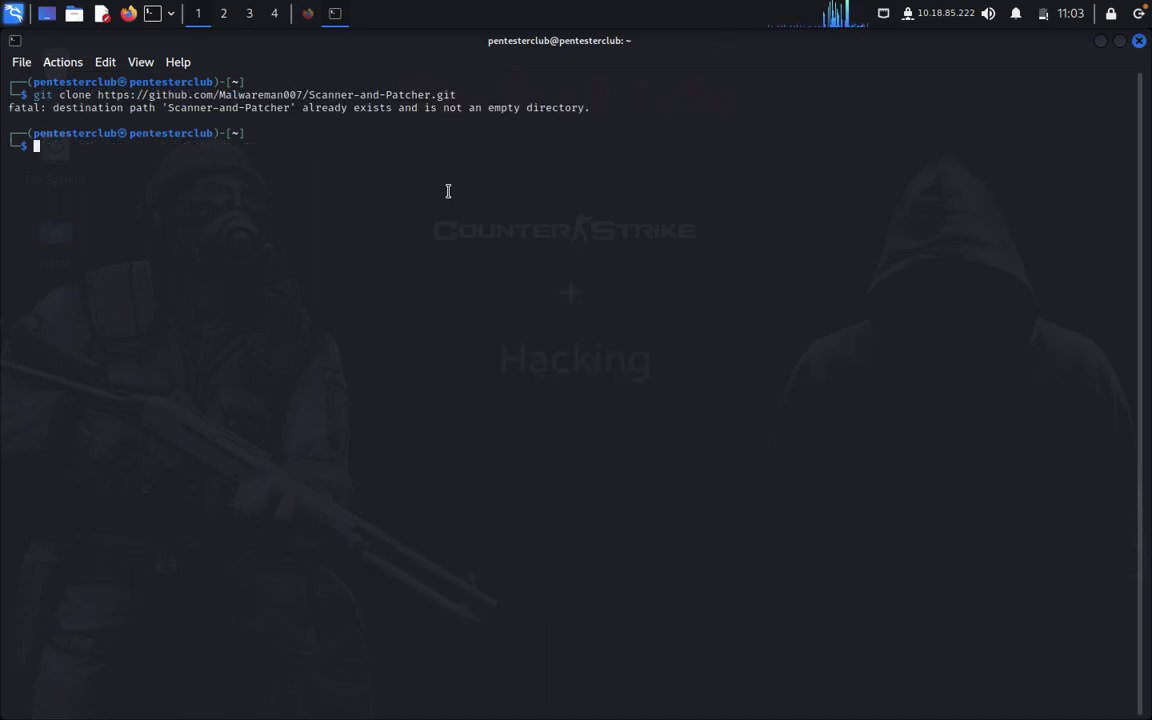
# - Change into the Scanner-and-Patcher directory and list its contents
pyautogui.write('cd S')
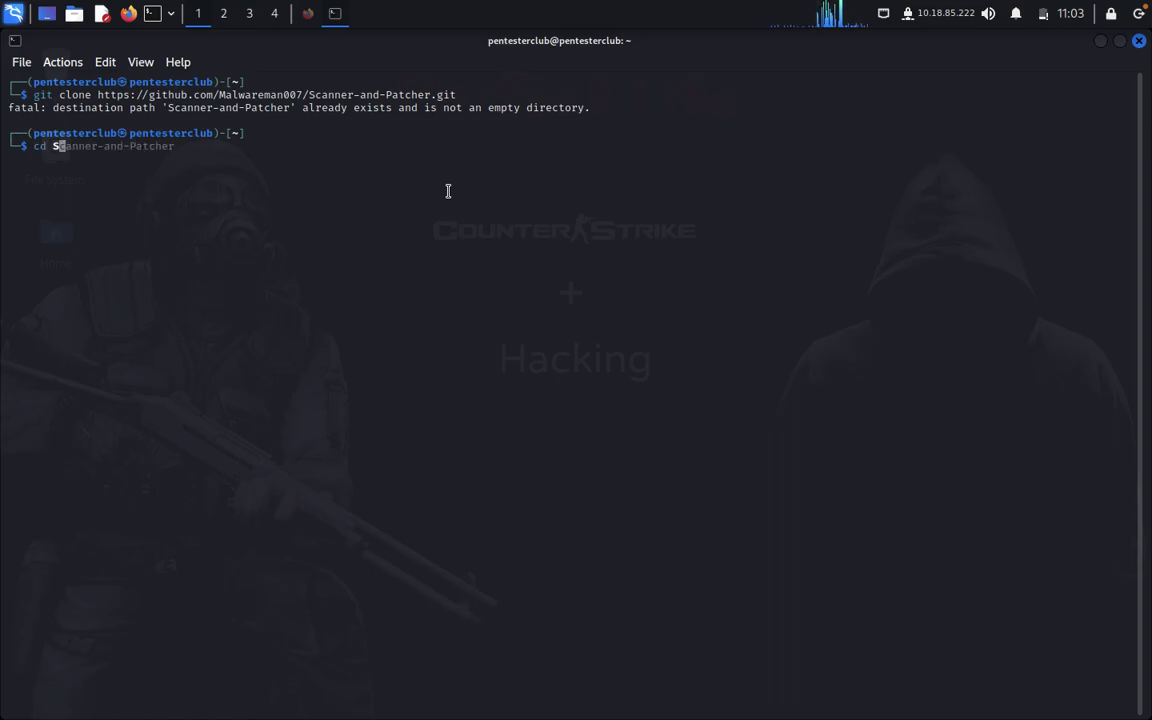
pyautogui.press('Right')
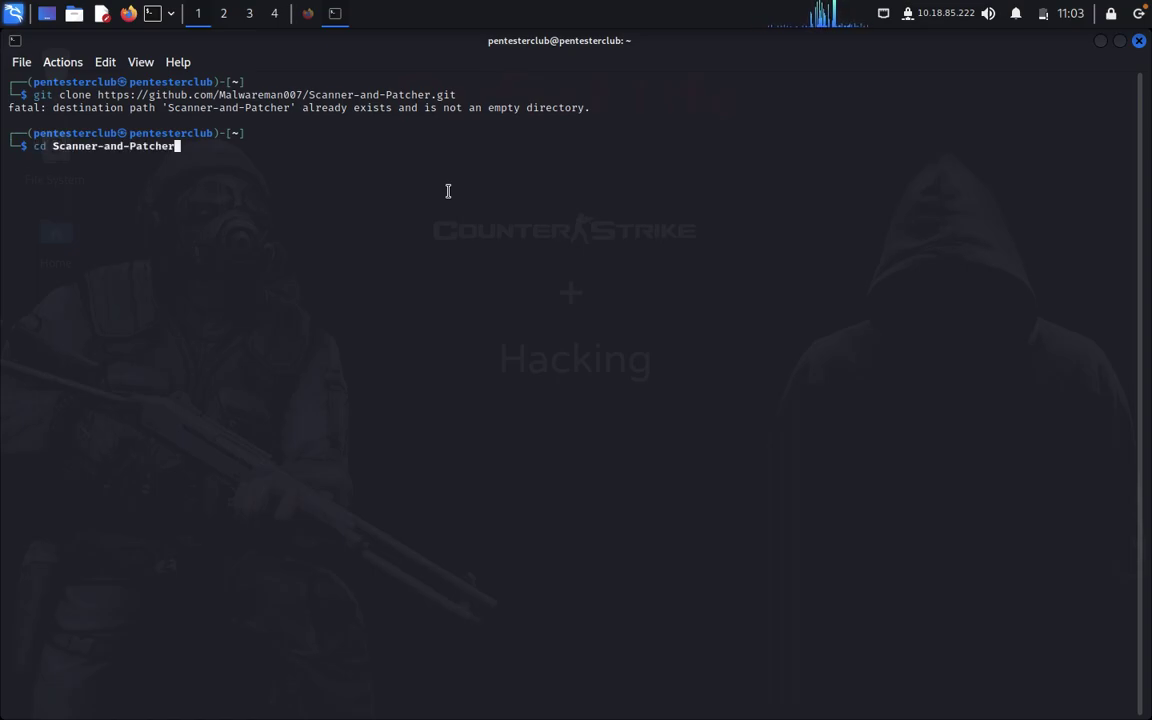
pyautogui.press('Return')
pyautogui.write('ls')
pyautogui.press('Return')
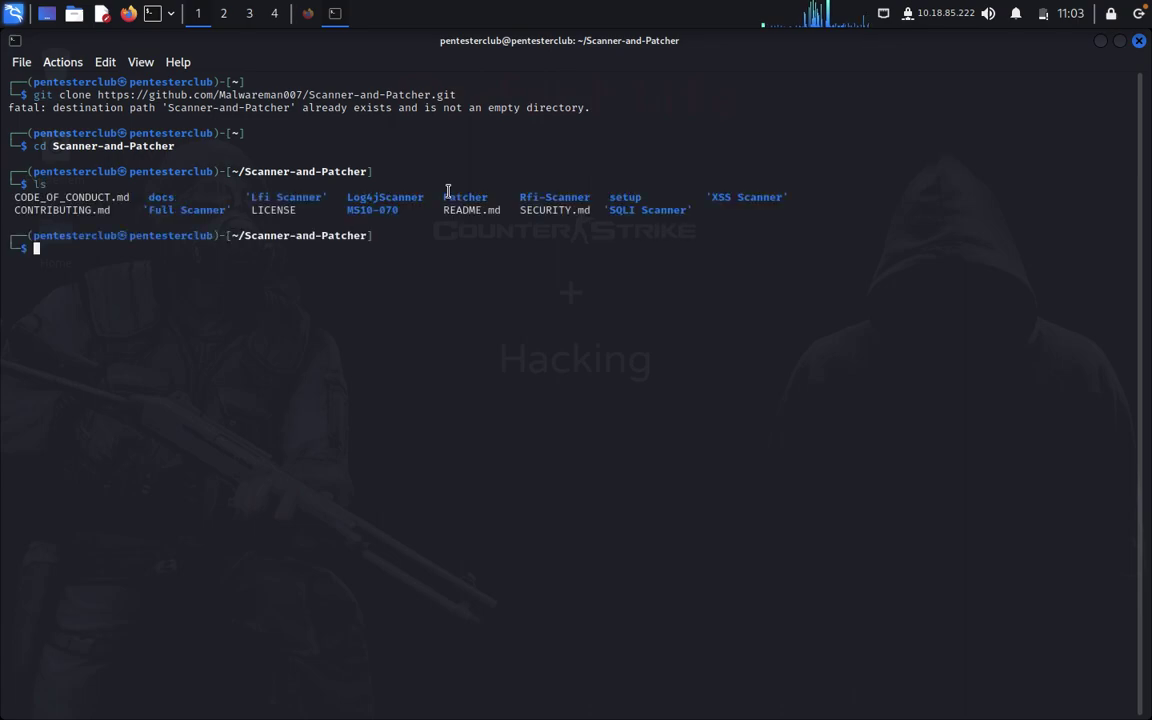
# - Return to the repository page in Firefox and examine the README's Installation commands, especially the line that enters the setup directory
pyautogui.click(1100, 41)
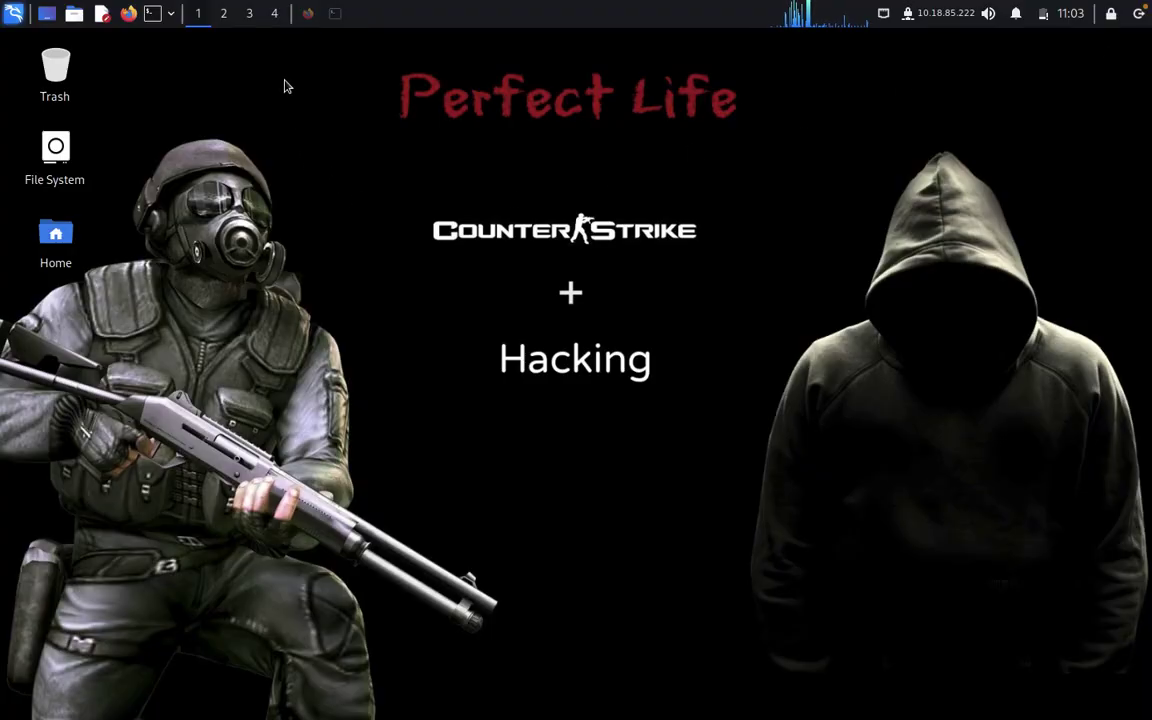
pyautogui.click(308, 14)
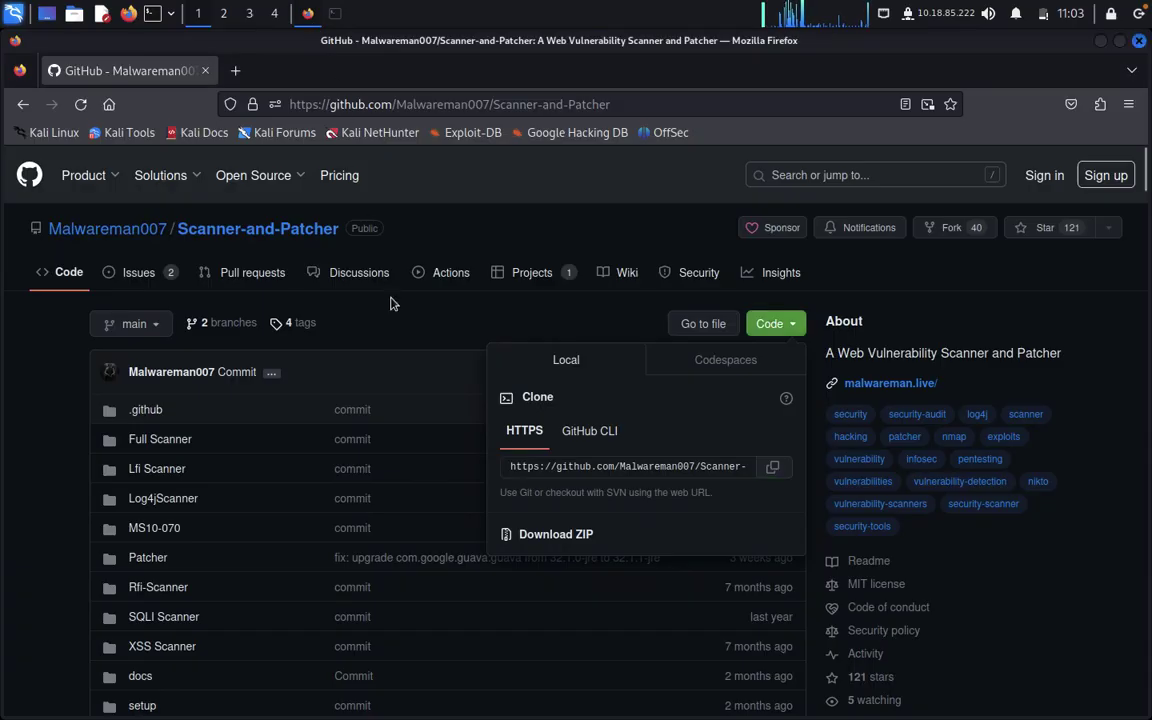
pyautogui.scroll(-3, 391, 304)
pyautogui.scroll(-15, 391, 304)
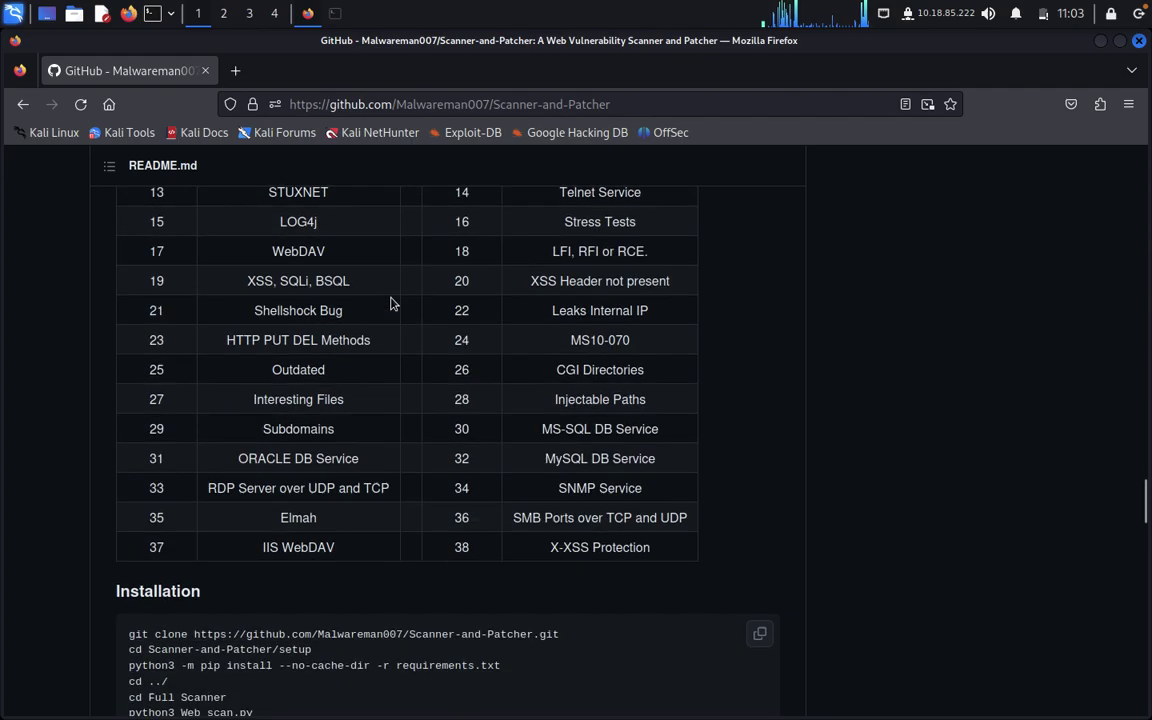
pyautogui.scroll(-5, 391, 304)
pyautogui.scroll(5, 391, 304)
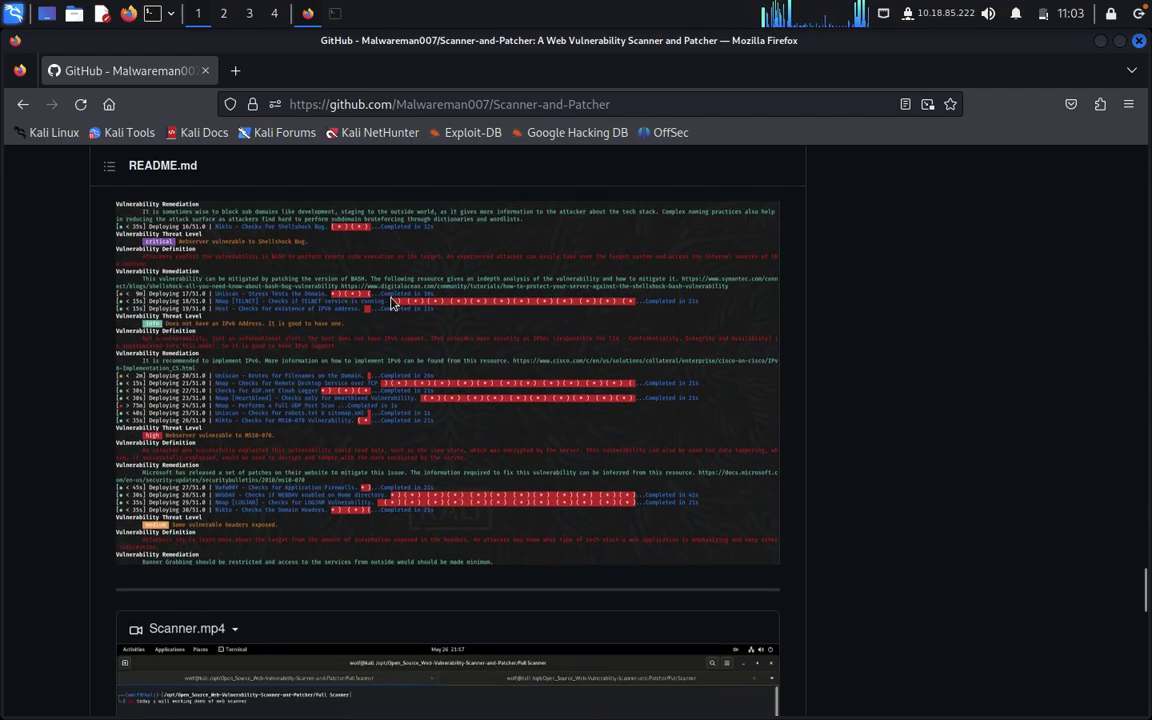
pyautogui.scroll(5, 391, 304)
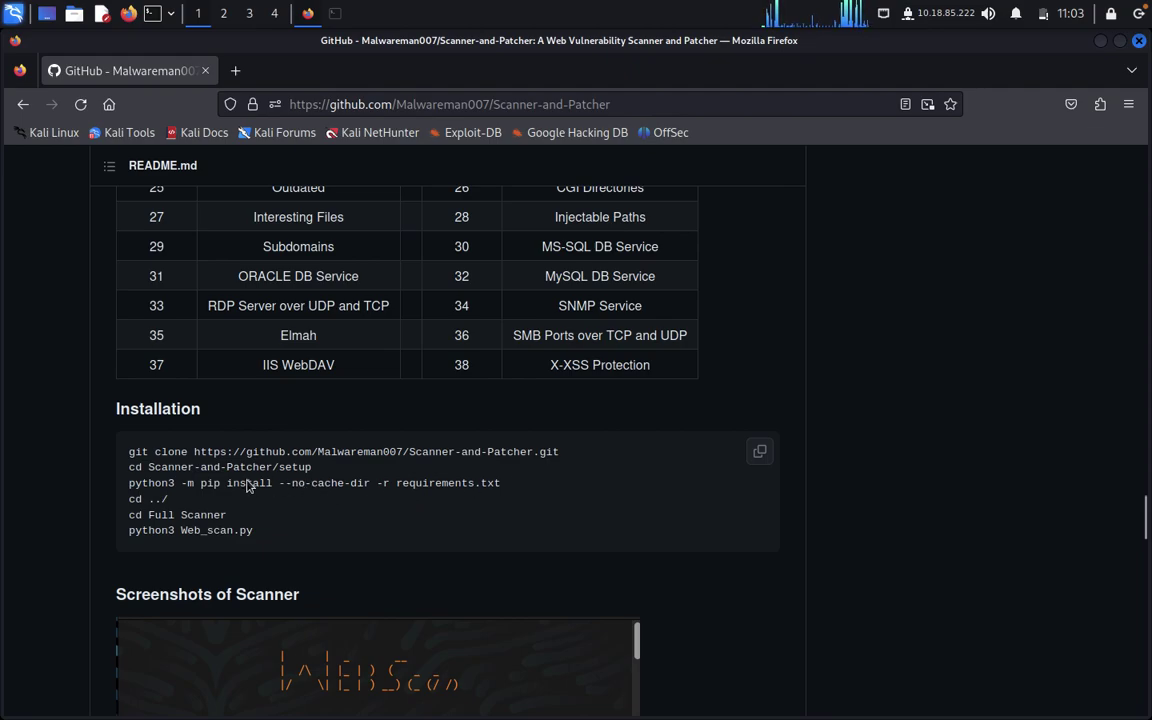
pyautogui.moveTo(310, 468); pyautogui.dragTo(126, 470)
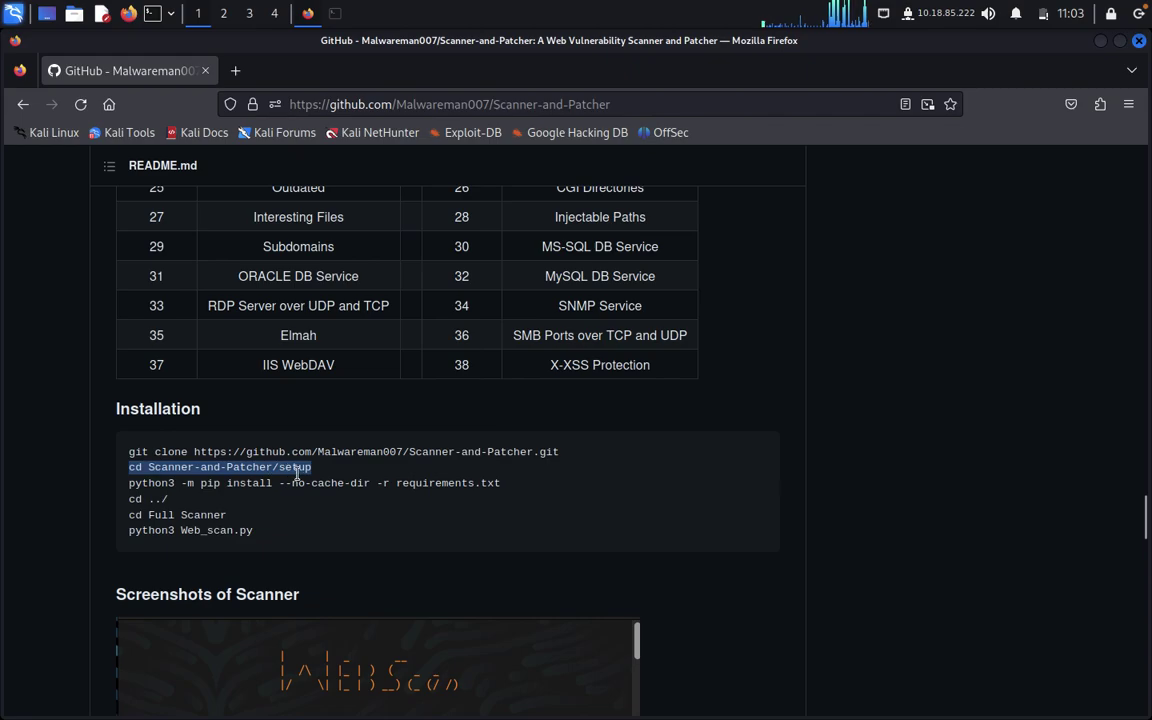
# - Switch to the terminal, change into the setup directory and list its files
pyautogui.click(338, 14)
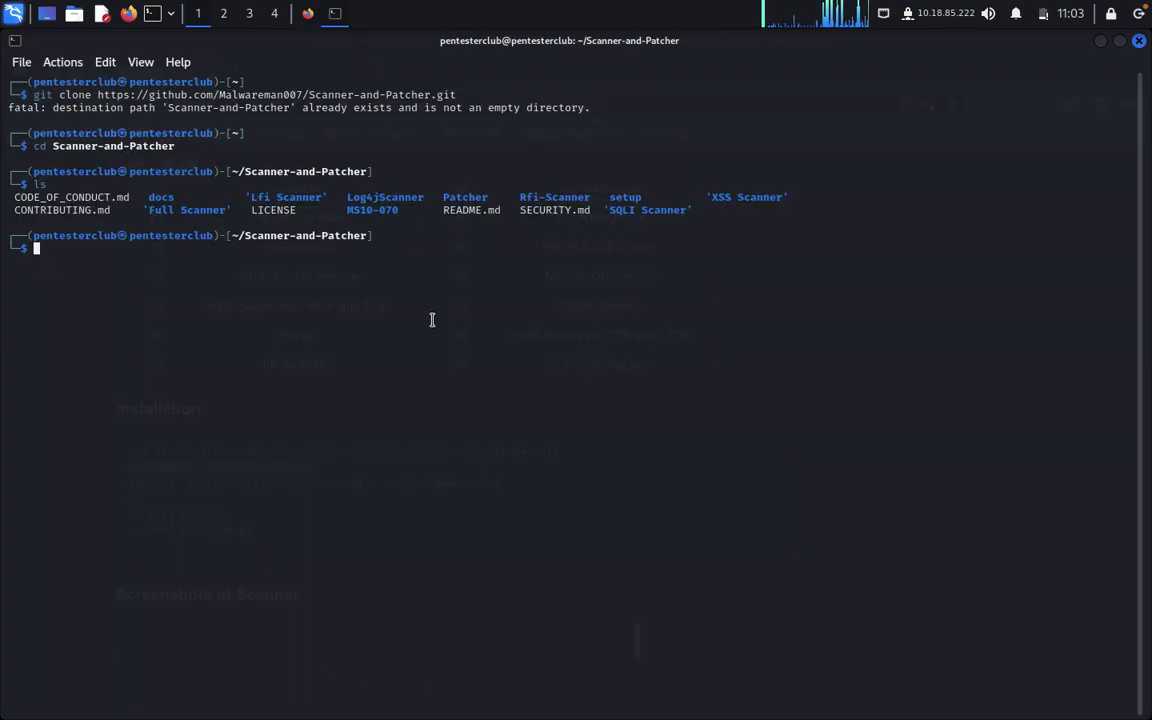
pyautogui.write('cd swtup')
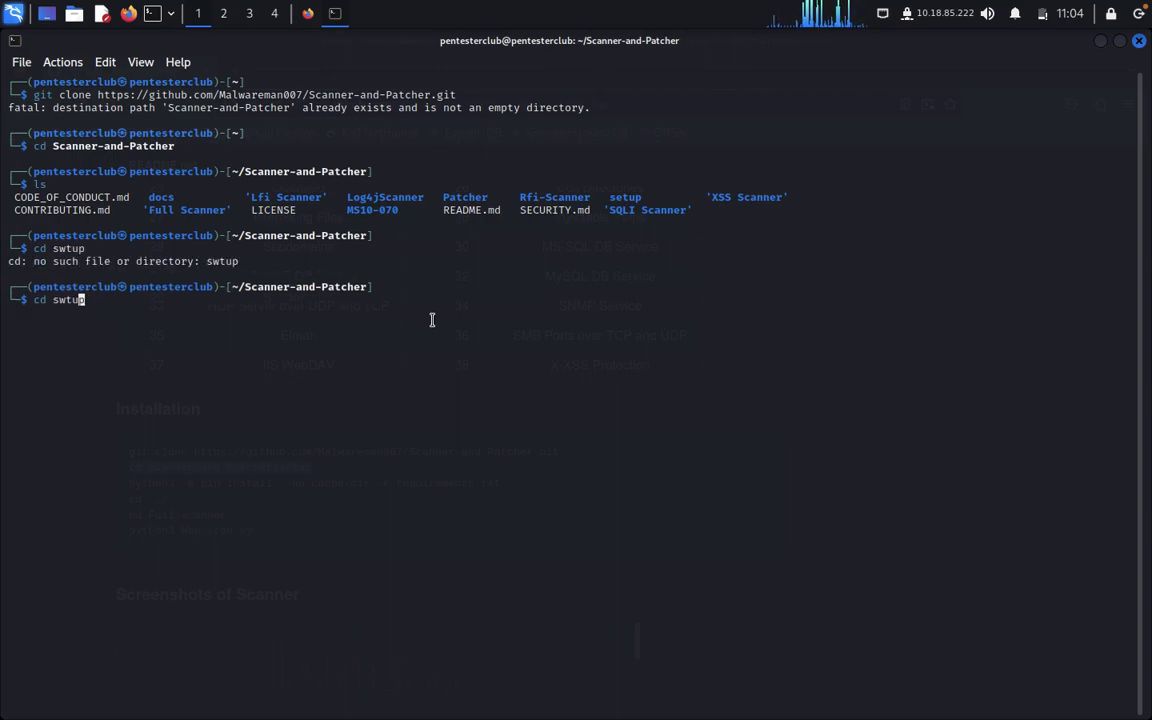
pyautogui.press('BackSpace')
pyautogui.write('e')
pyautogui.press('Return')
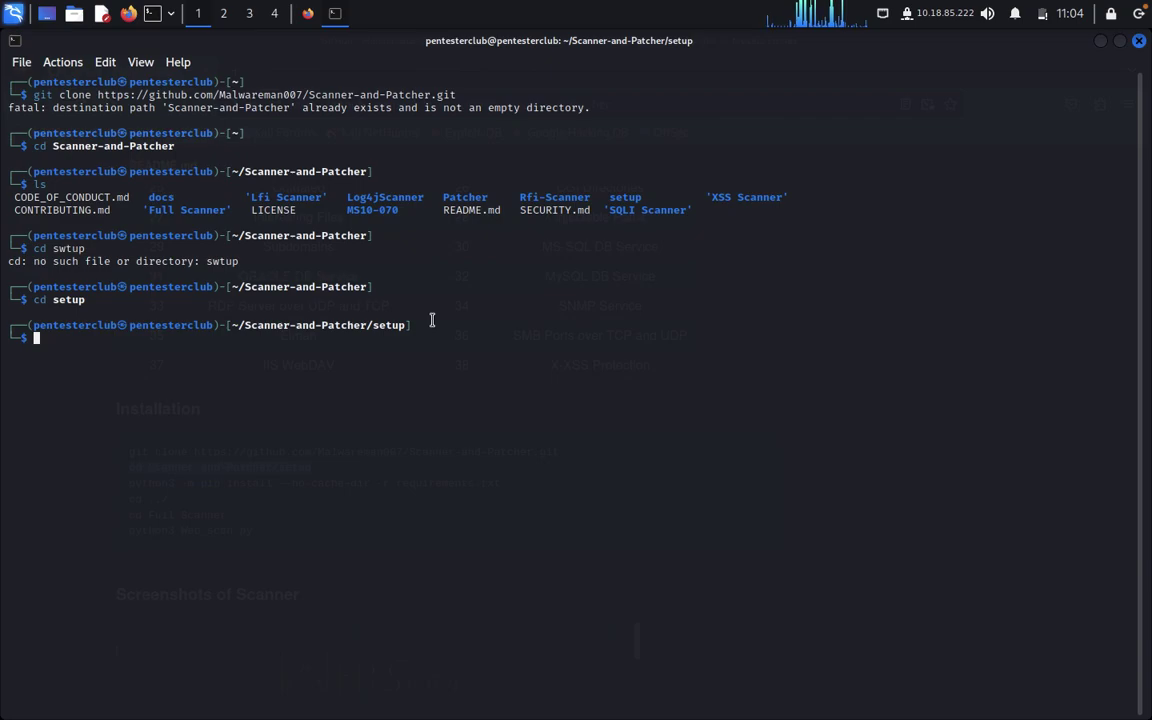
pyautogui.write('ls')
pyautogui.press('Return')
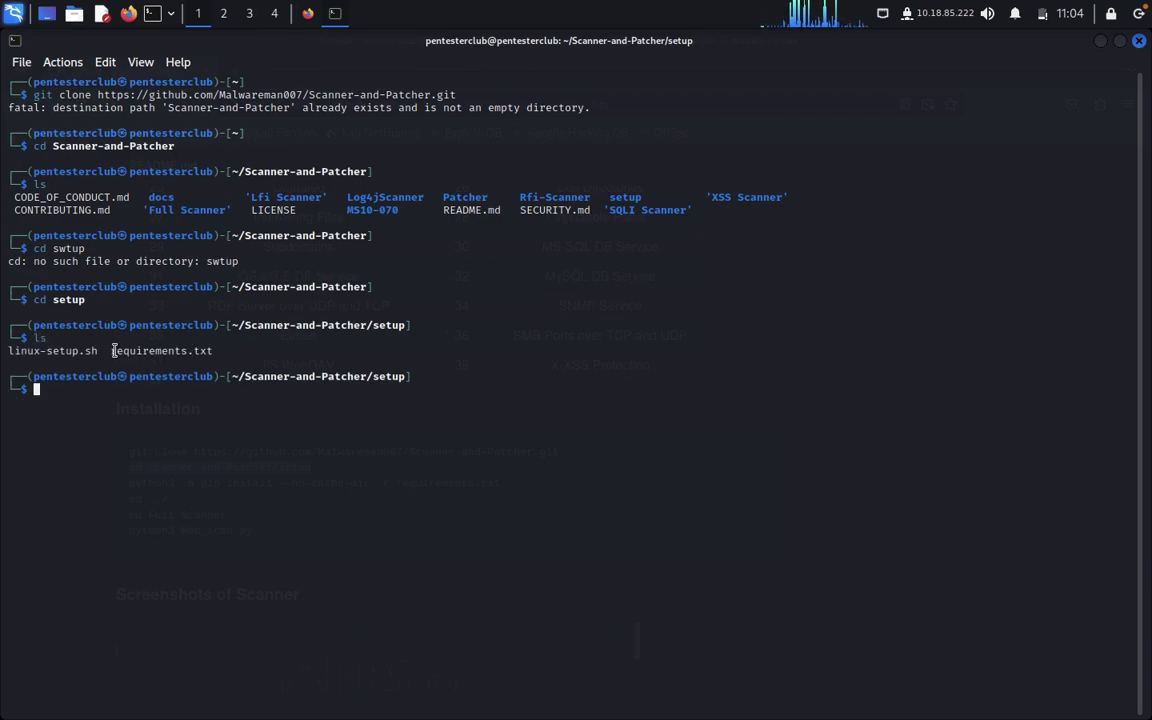
pyautogui.moveTo(104, 347); pyautogui.dragTo(2, 345)
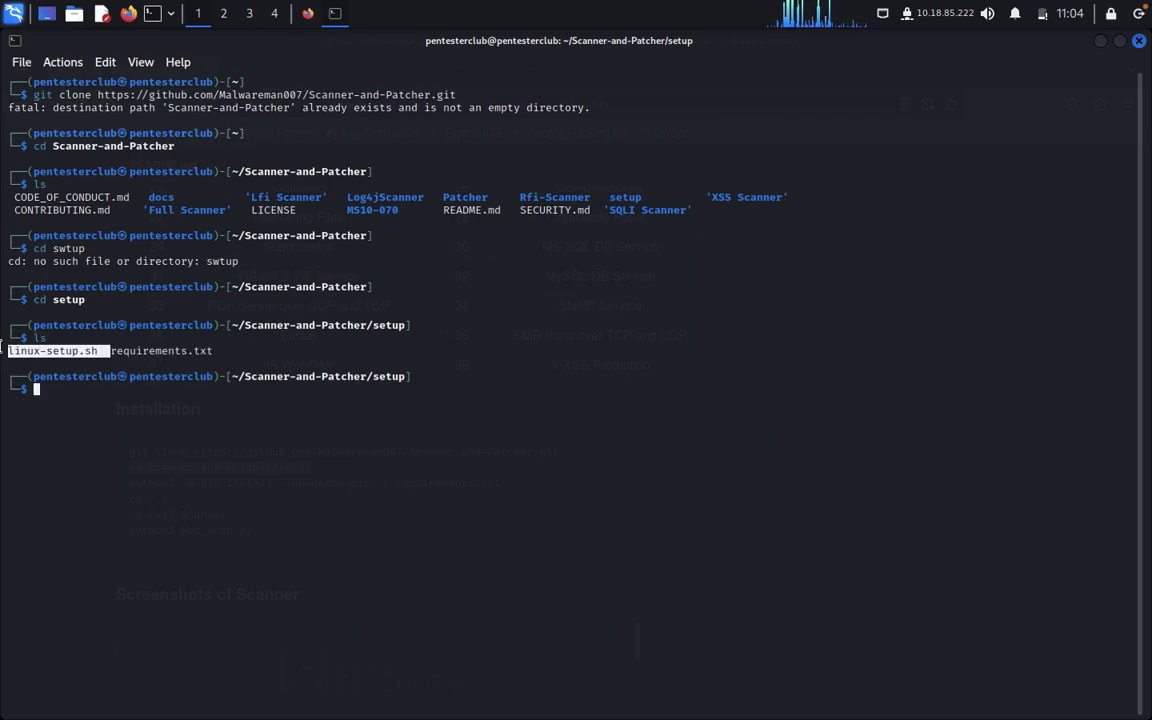
pyautogui.click(165, 470)
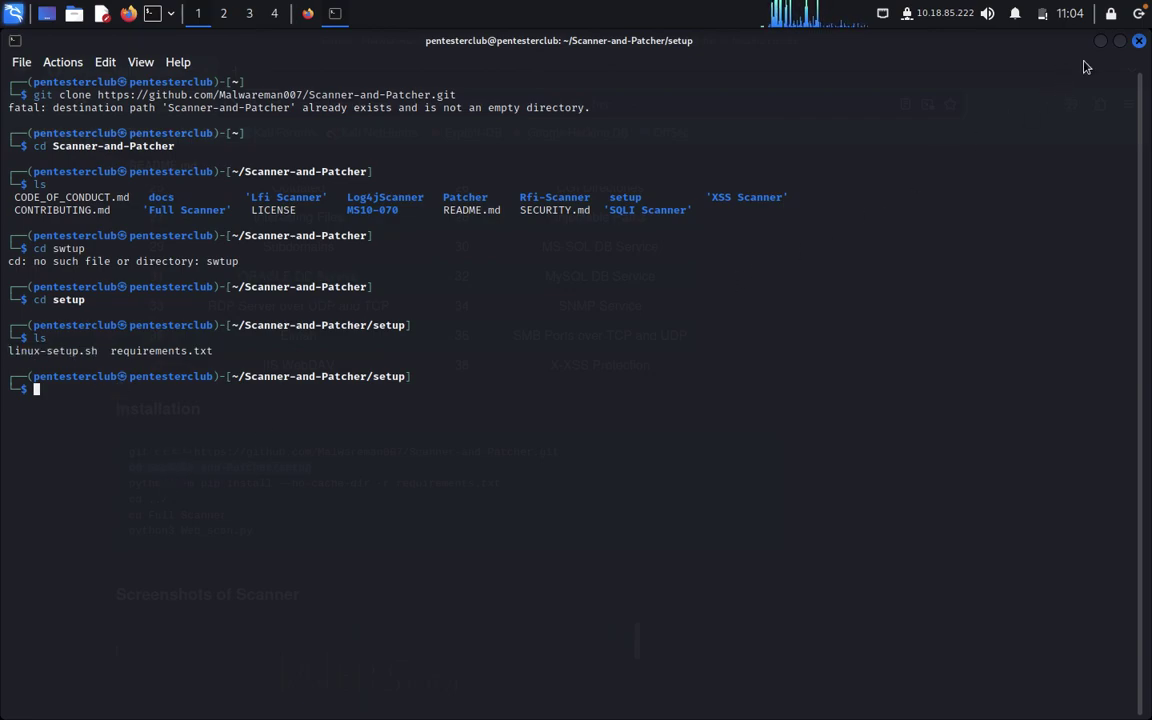
# - Copy the README's pip install command for requirements.txt from Firefox and try to run it in the terminal
pyautogui.click(1100, 41)
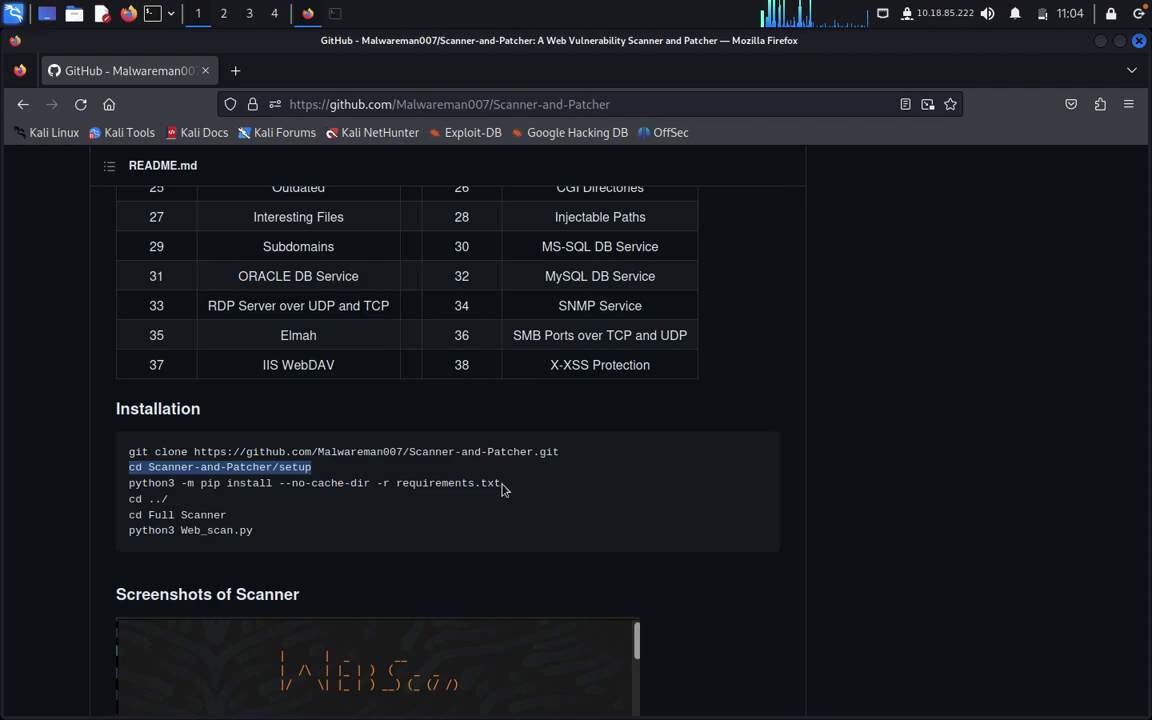
pyautogui.moveTo(514, 483); pyautogui.dragTo(131, 484)
pyautogui.rightClick(145, 488)
pyautogui.click(167, 501)
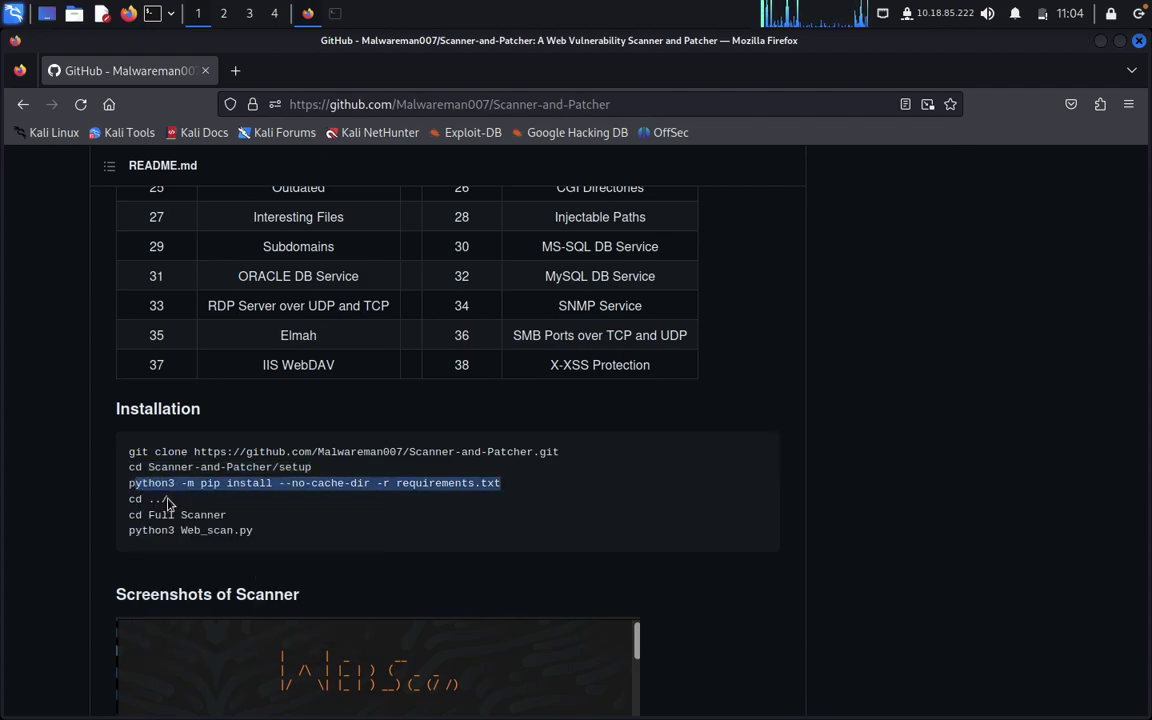
pyautogui.click(335, 13)
pyautogui.rightClick(325, 343)
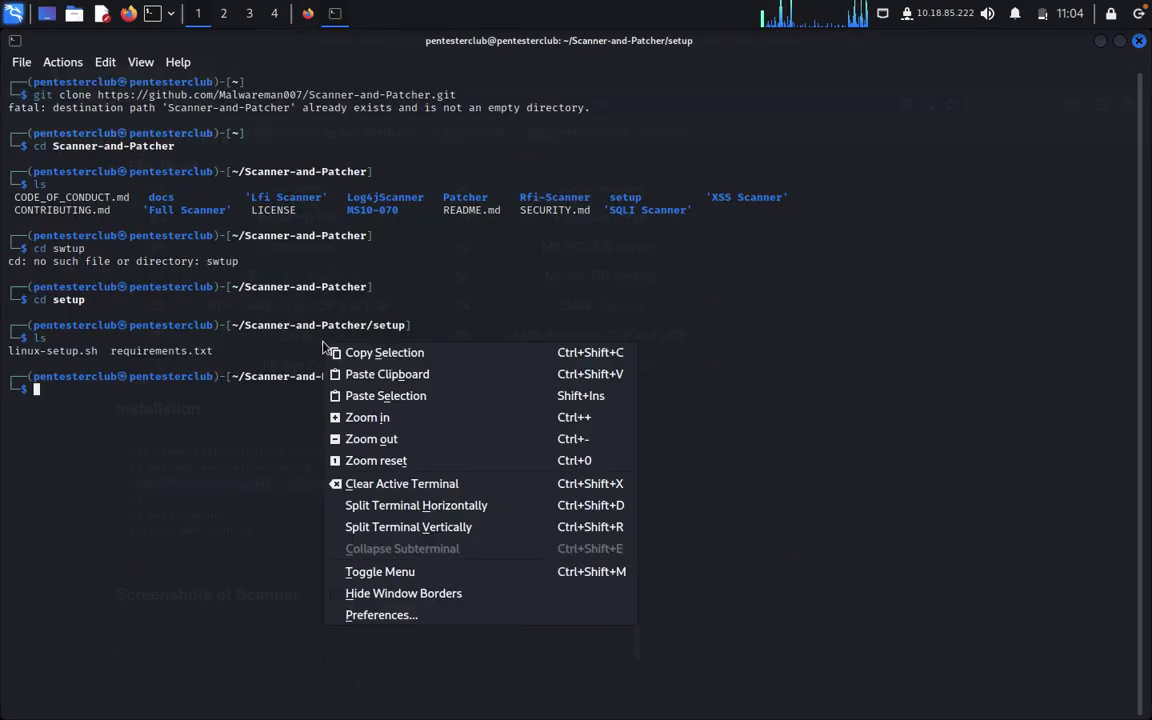
pyautogui.click(378, 374)
pyautogui.press('Return')
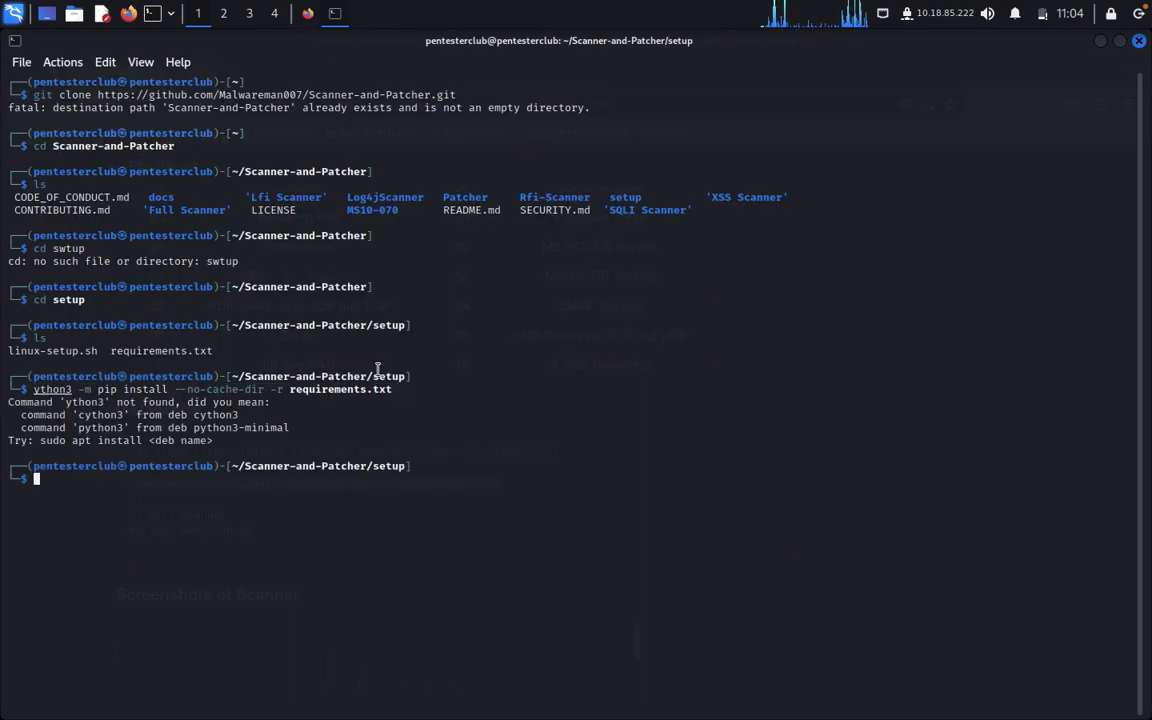
# - Correct the failed command to "python3 -m pip install --no-cache-dir -r requirements.txt" and run it
pyautogui.press('Up')
pyautogui.press('Left')
pyautogui.press('Left')
pyautogui.press('Left')
pyautogui.press('Left')
pyautogui.press('Left')
pyautogui.press('Left')
pyautogui.press('Left')
pyautogui.press('Left')
pyautogui.press('Left')
pyautogui.press('Left')
pyautogui.press('Left')
pyautogui.press('Left')
pyautogui.press('Left')
pyautogui.press('Left')
pyautogui.press('Left')
pyautogui.press('Left')
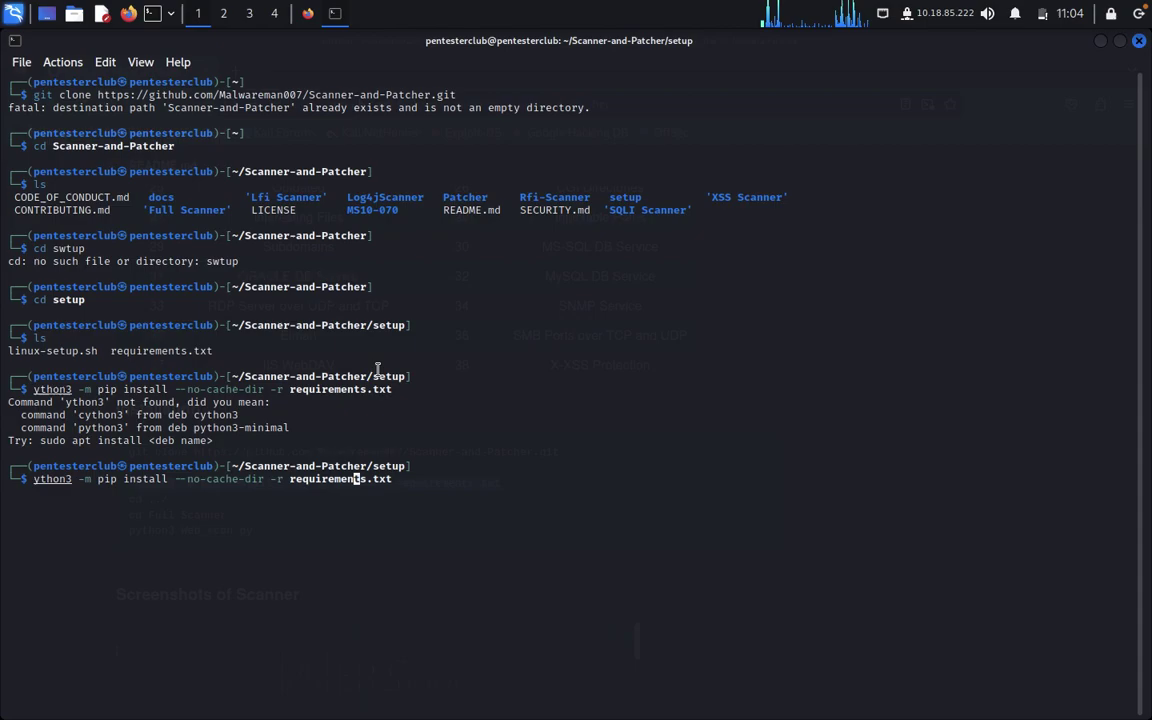
pyautogui.press('Left')
pyautogui.press('Left')
pyautogui.press('Left')
pyautogui.press('Left')
pyautogui.press('Left')
pyautogui.press('Left')
pyautogui.press('Left')
pyautogui.press('Left')
pyautogui.press('Left')
pyautogui.press('Left')
pyautogui.press('Left')
pyautogui.press('Left')
pyautogui.press('Left')
pyautogui.press('Left')
pyautogui.press('Left')
pyautogui.press('Left')
pyautogui.press('Left')
pyautogui.press('Left')
pyautogui.press('Left')
pyautogui.press('Left')
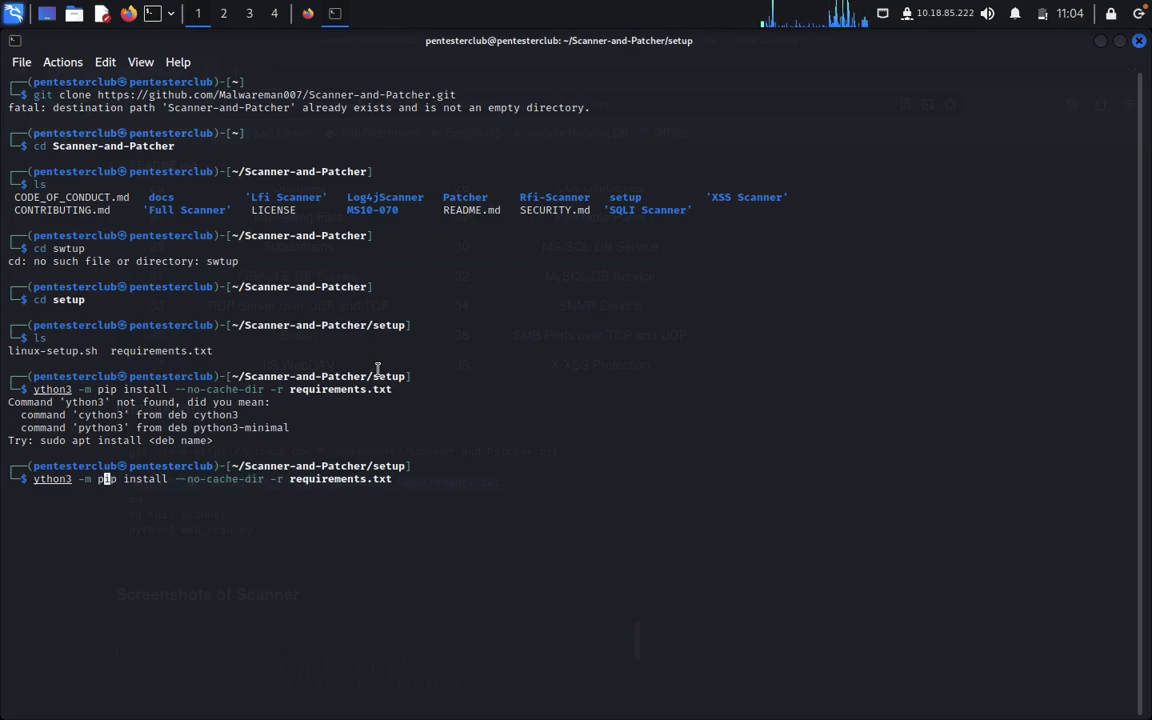
pyautogui.write('p')
pyautogui.press('Return')
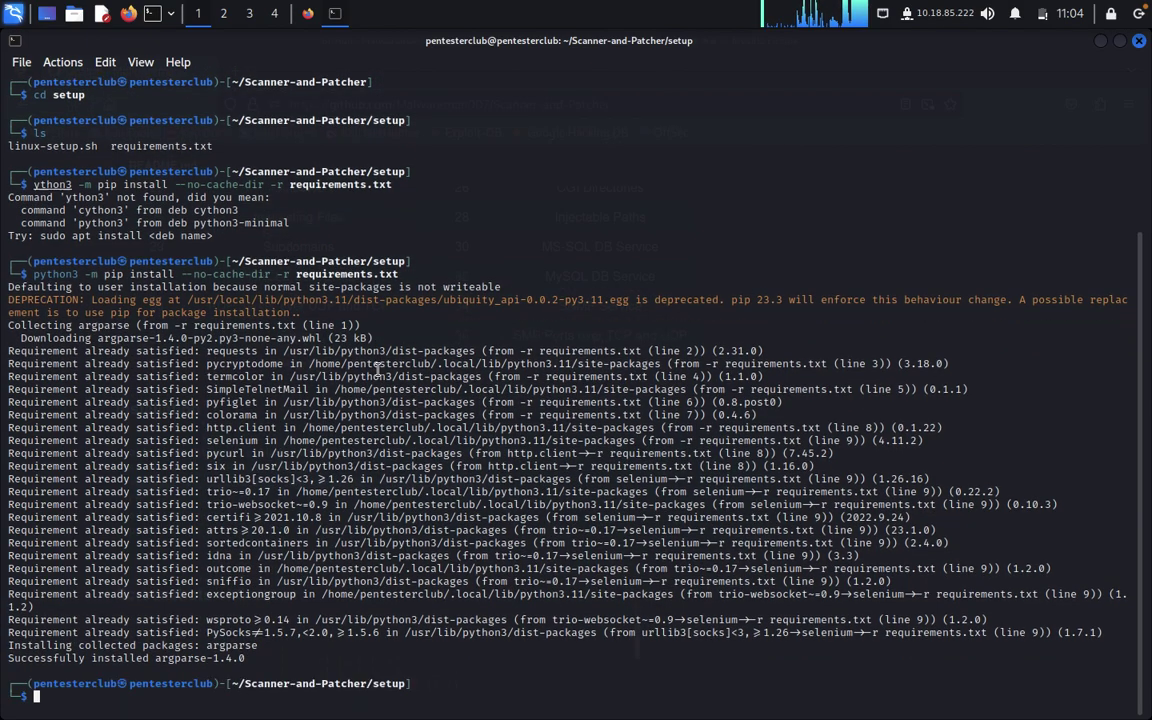
# - List the setup directory's files again and try to run linux-setup.sh with bash
pyautogui.write('ls')
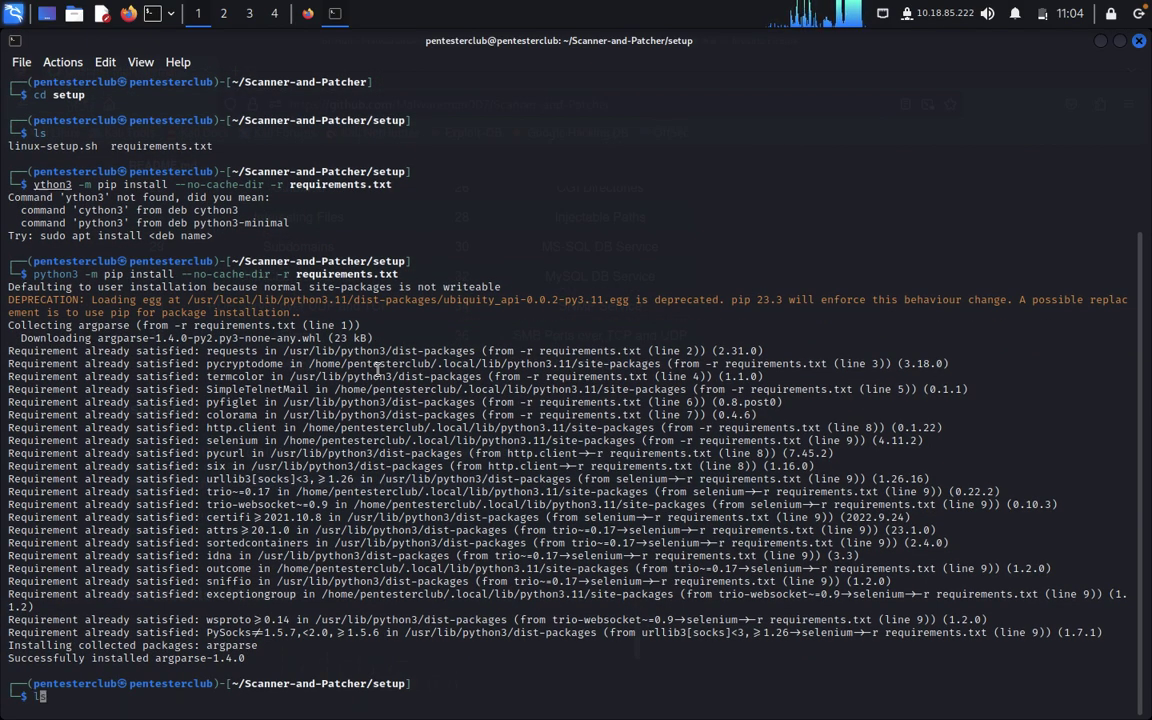
pyautogui.press('Return')
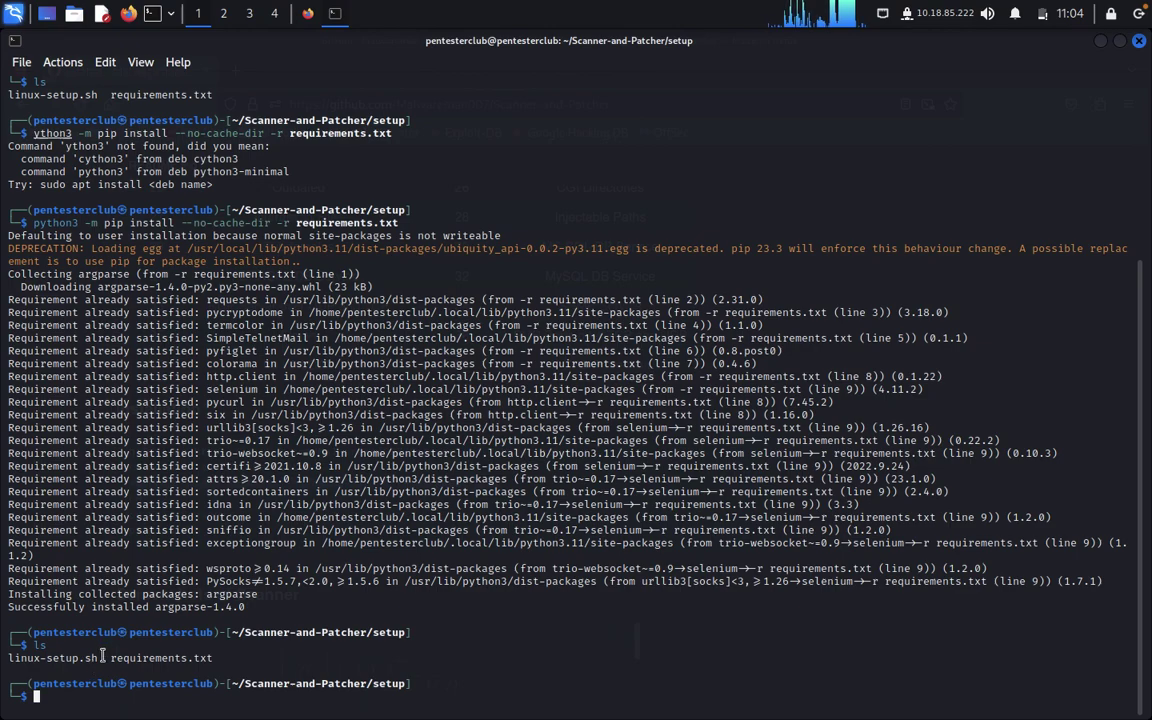
pyautogui.moveTo(102, 658); pyautogui.dragTo(8, 658)
pyautogui.rightClick(26, 662)
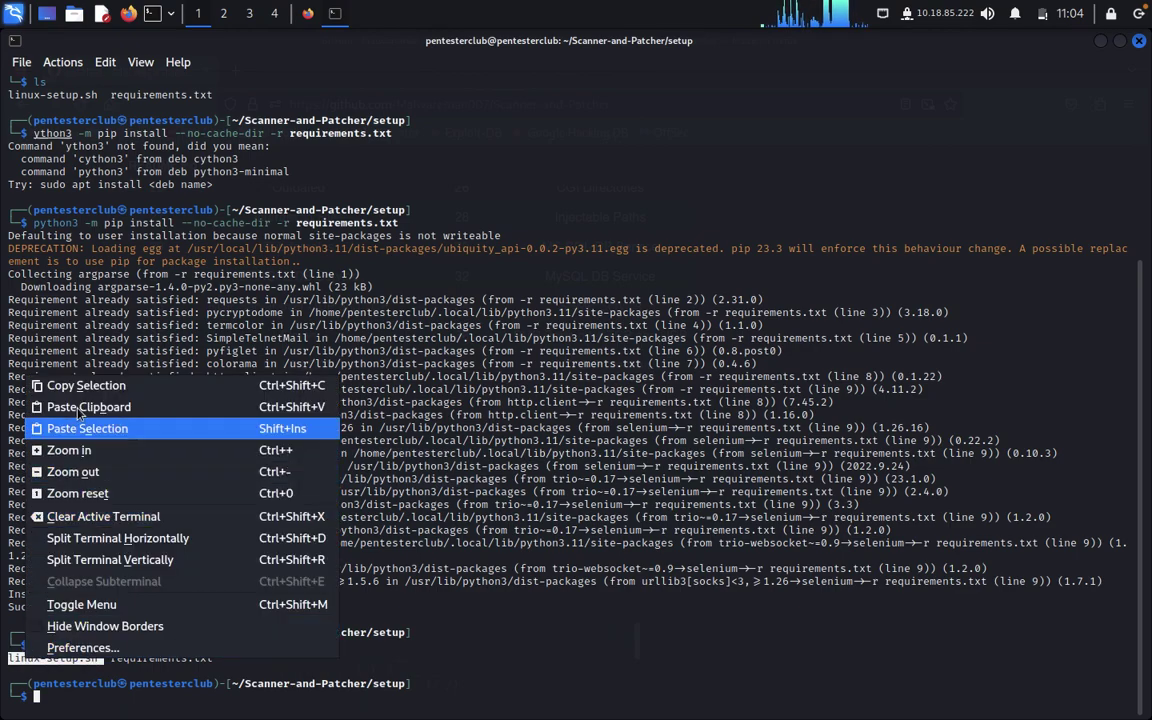
pyautogui.click(60, 385)
pyautogui.write('bas')
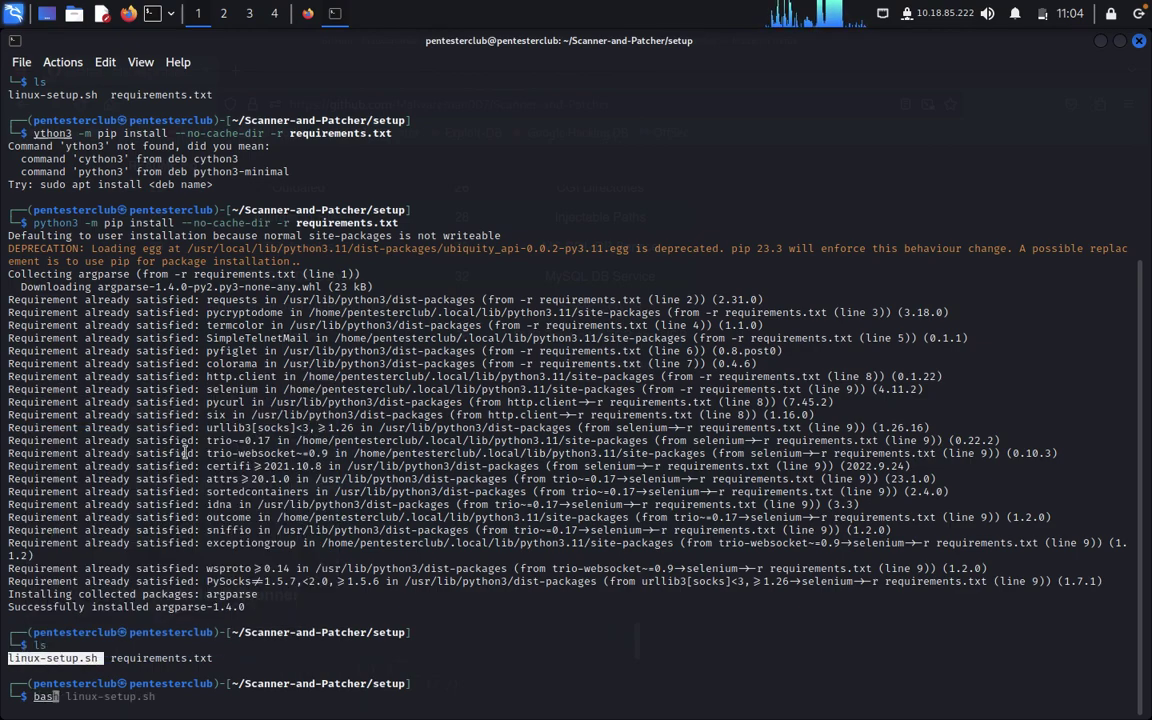
pyautogui.press('Right')
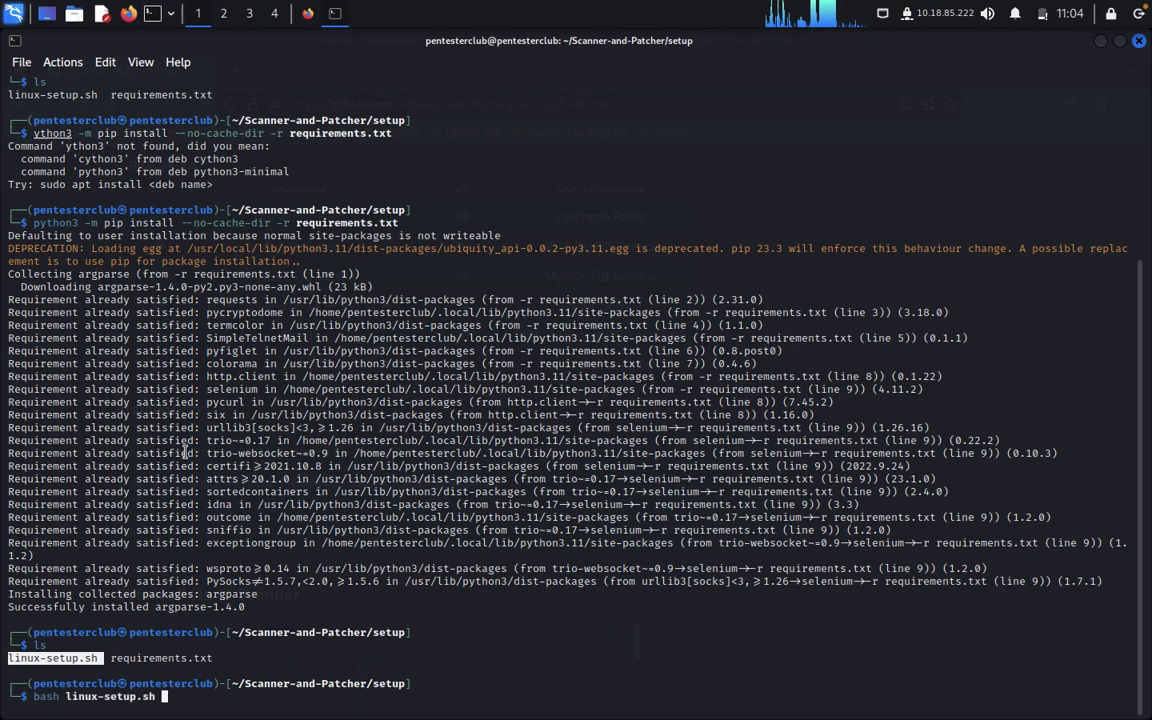
pyautogui.press('Return')
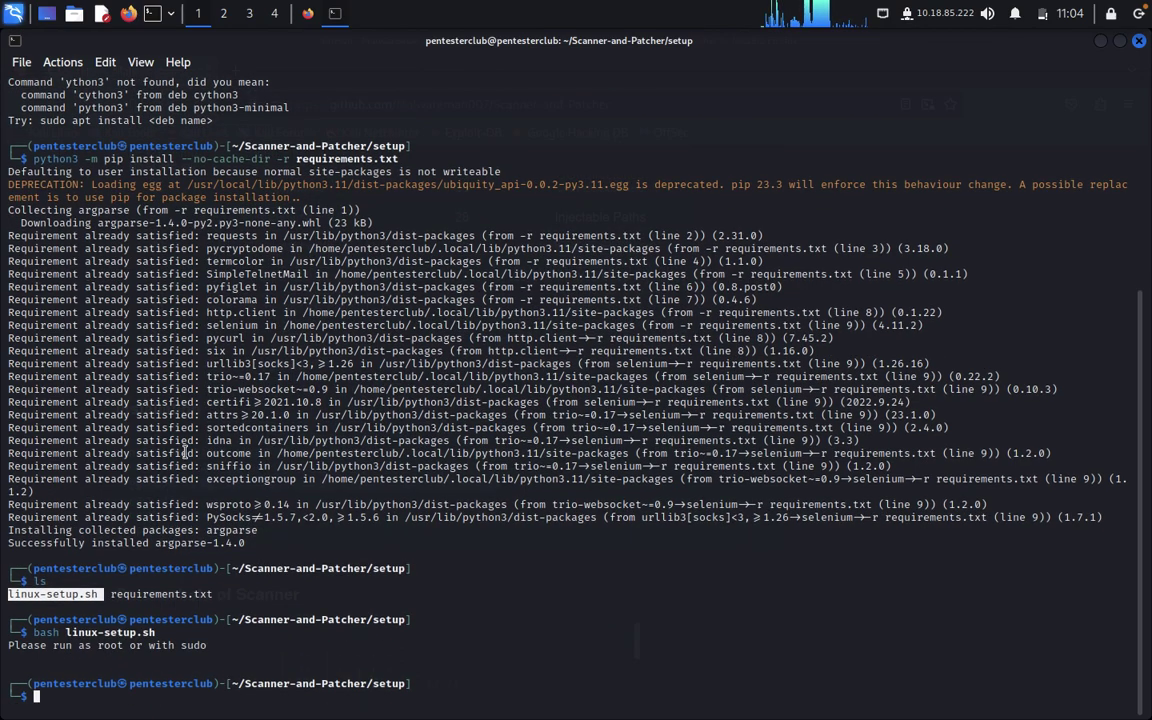
# - Switch to a root shell with "sudo su", entering the account password
pyautogui.write('sudo su')
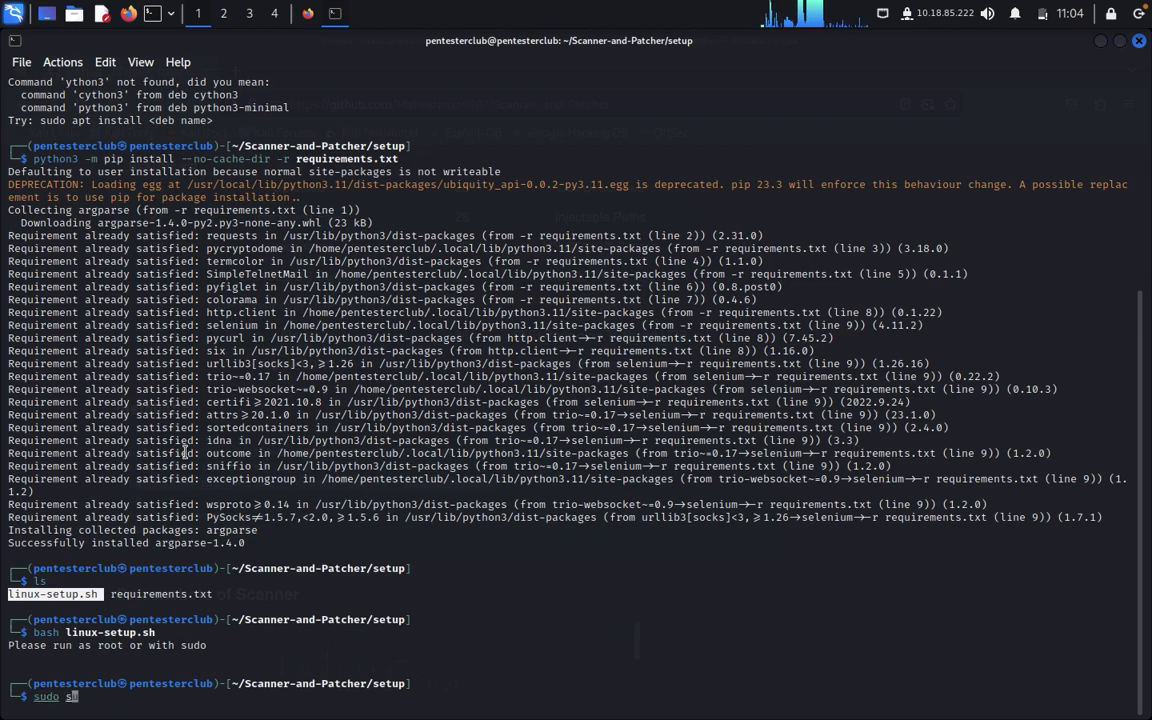
pyautogui.press('Return')
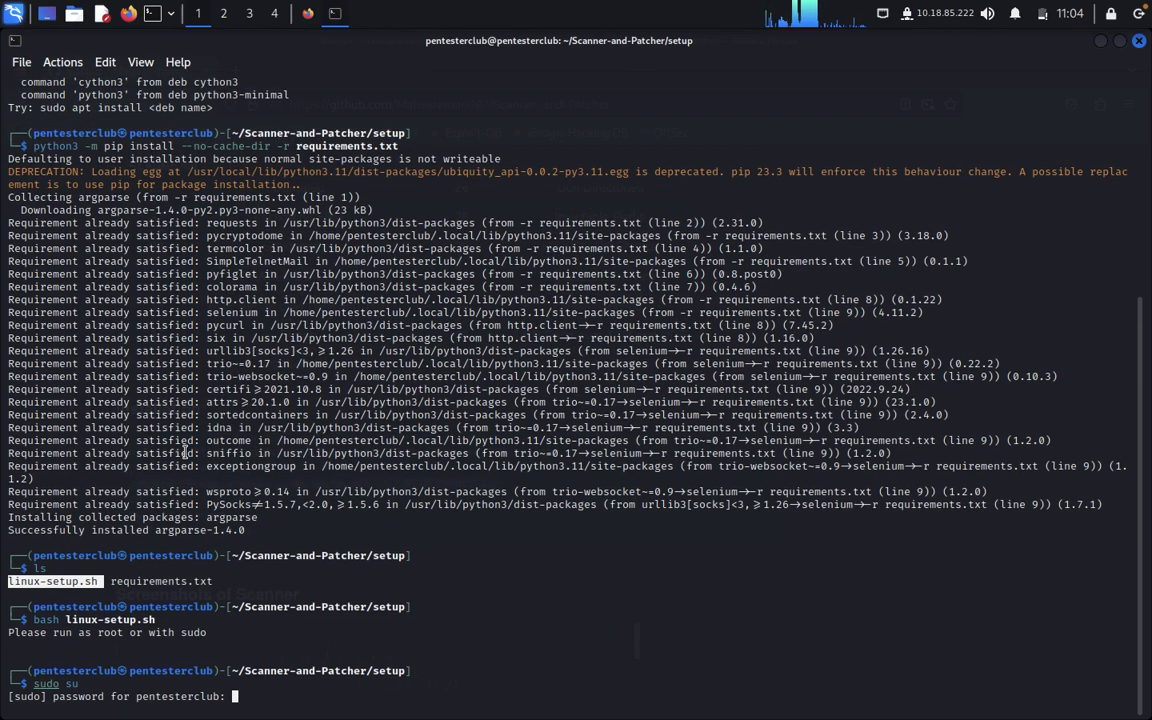
pyautogui.press('Return')
# - Paste the selected script name into the root shell, put "bash" in front of it and run "bash linux-setup.sh"
pyautogui.rightClick(190, 170)
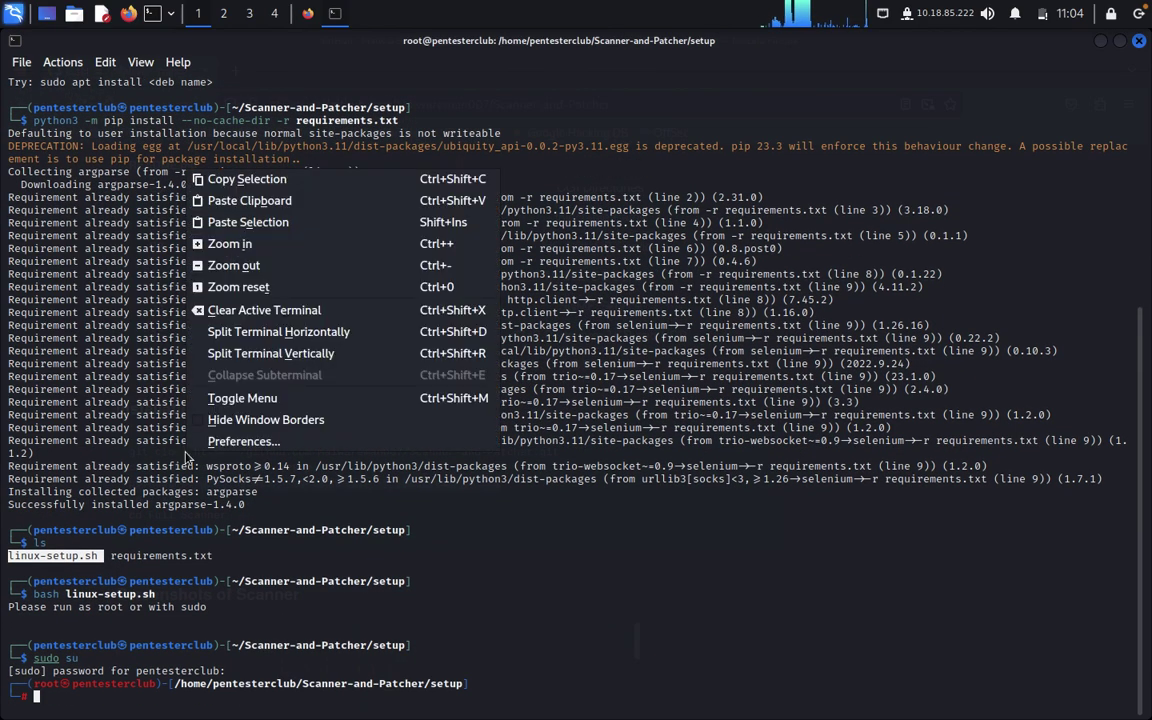
pyautogui.press('Escape')
pyautogui.press('shift+Insert')
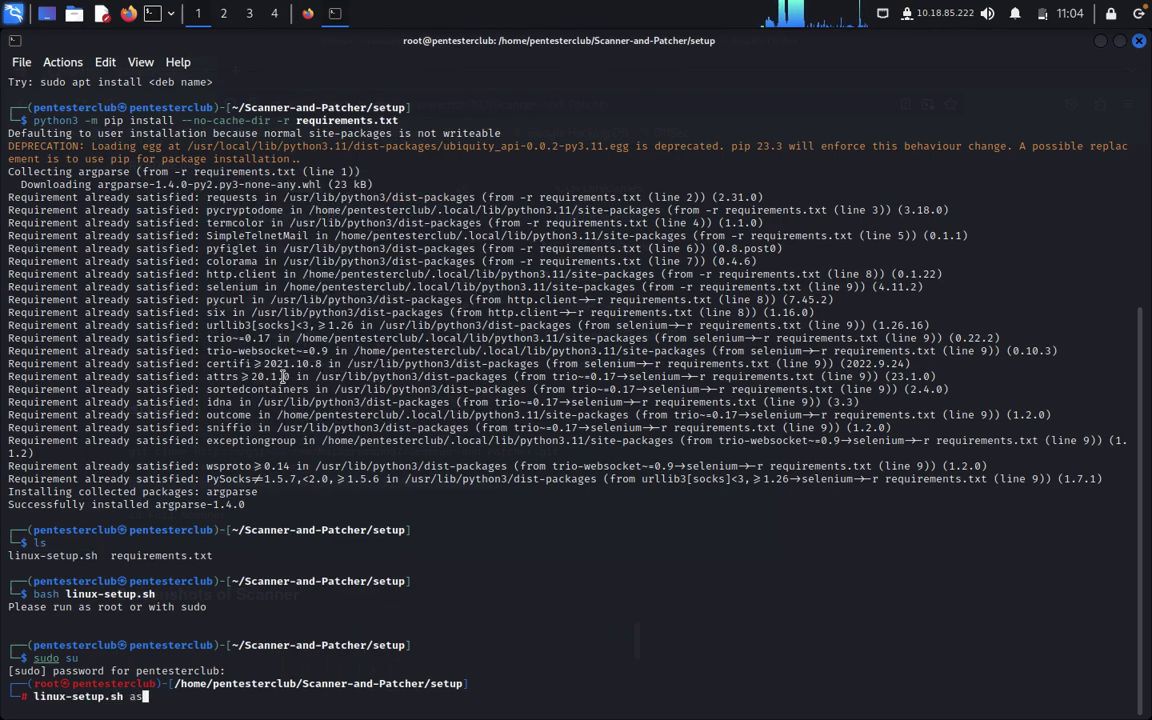
pyautogui.write('as')
pyautogui.press('BackSpace')
pyautogui.press('BackSpace')
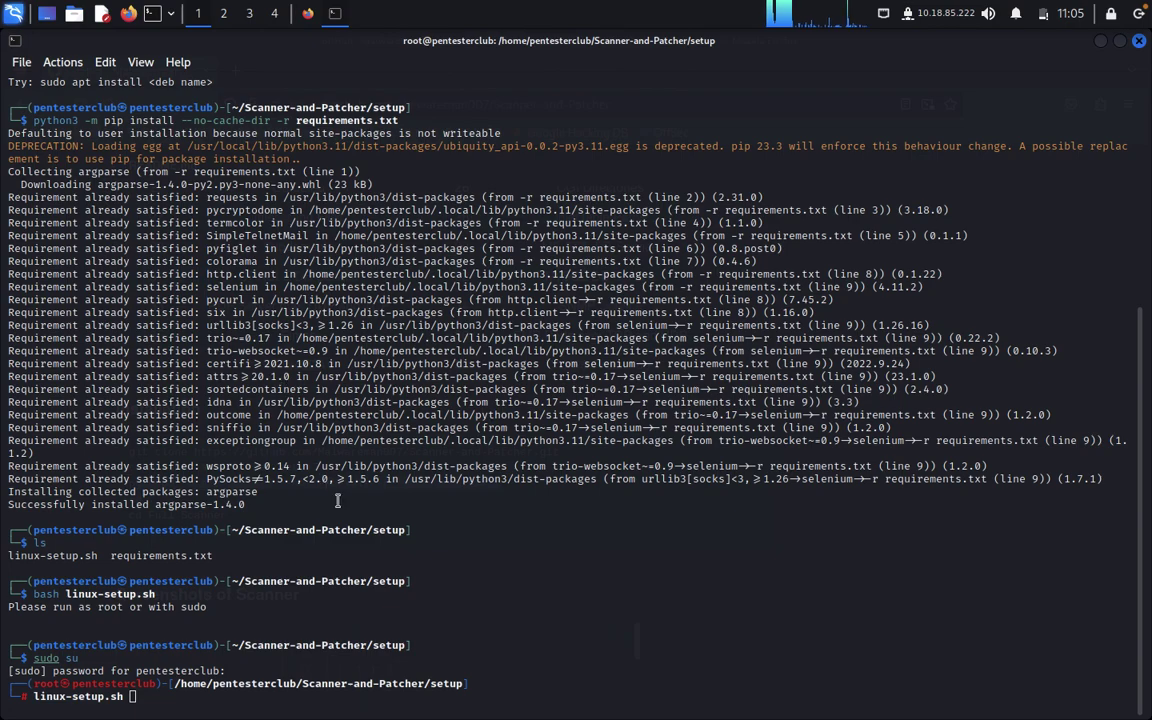
pyautogui.press('Left')
pyautogui.press('Left')
pyautogui.press('Left')
pyautogui.press('Left')
pyautogui.press('Left')
pyautogui.press('Left')
pyautogui.press('Left')
pyautogui.press('Left')
pyautogui.press('Left')
pyautogui.press('Left')
pyautogui.press('Left')
pyautogui.press('Left')
pyautogui.press('Left')
pyautogui.press('Left')
pyautogui.press('Left')
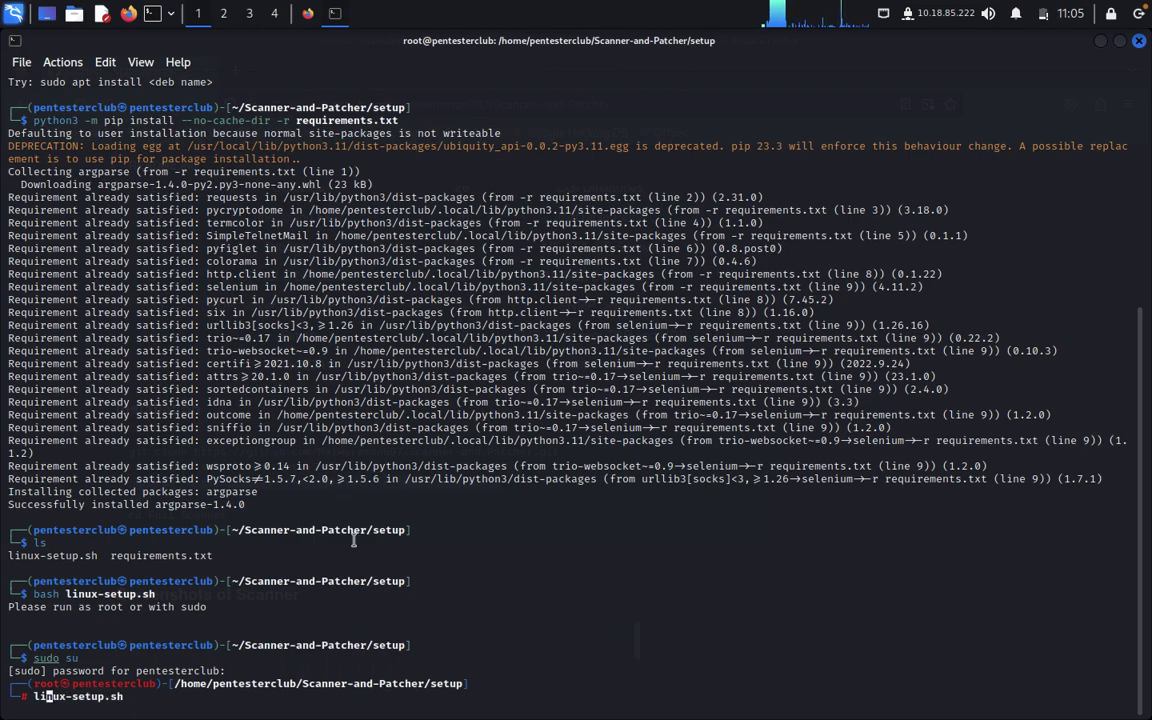
pyautogui.write('bash')
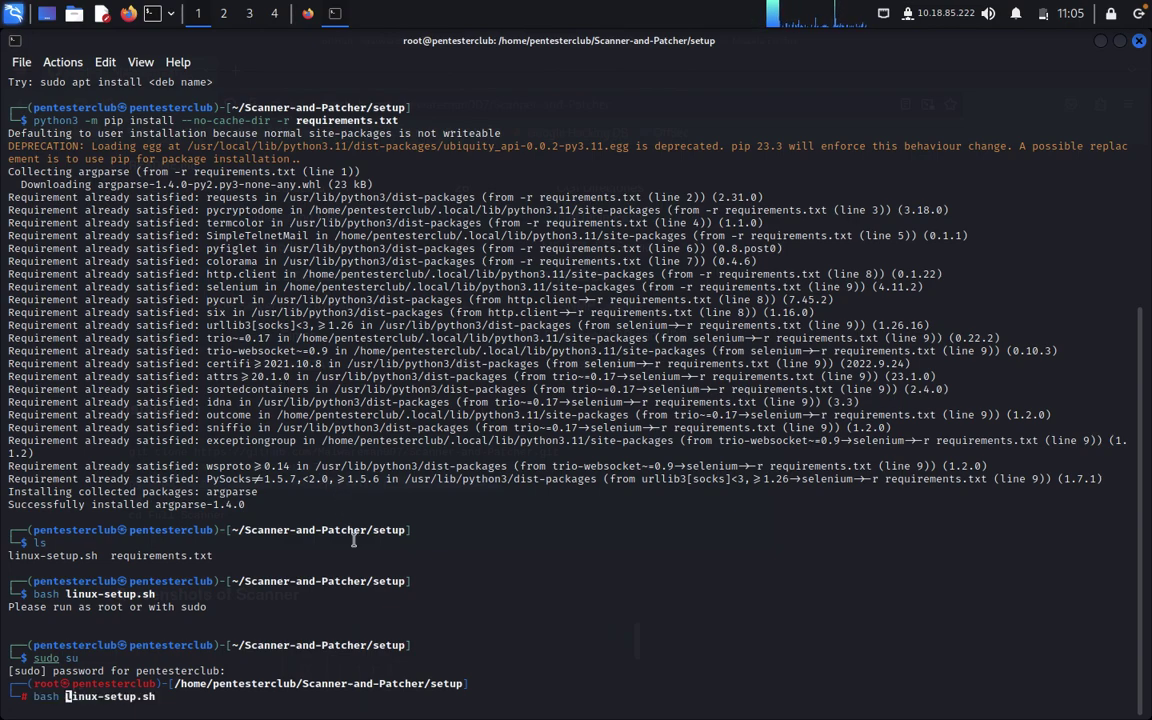
pyautogui.press('Return')
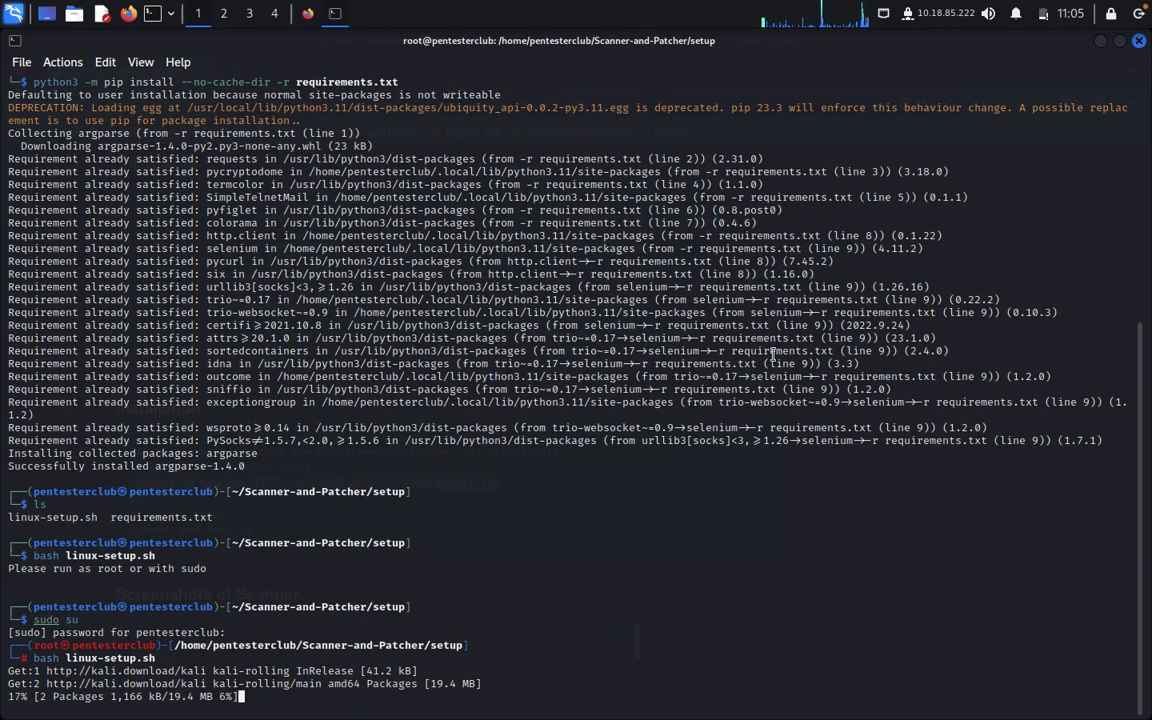
# - Close the terminal running the setup and, in a new one, change into Scanner-and-Patcher and list its files
pyautogui.click(1139, 41)
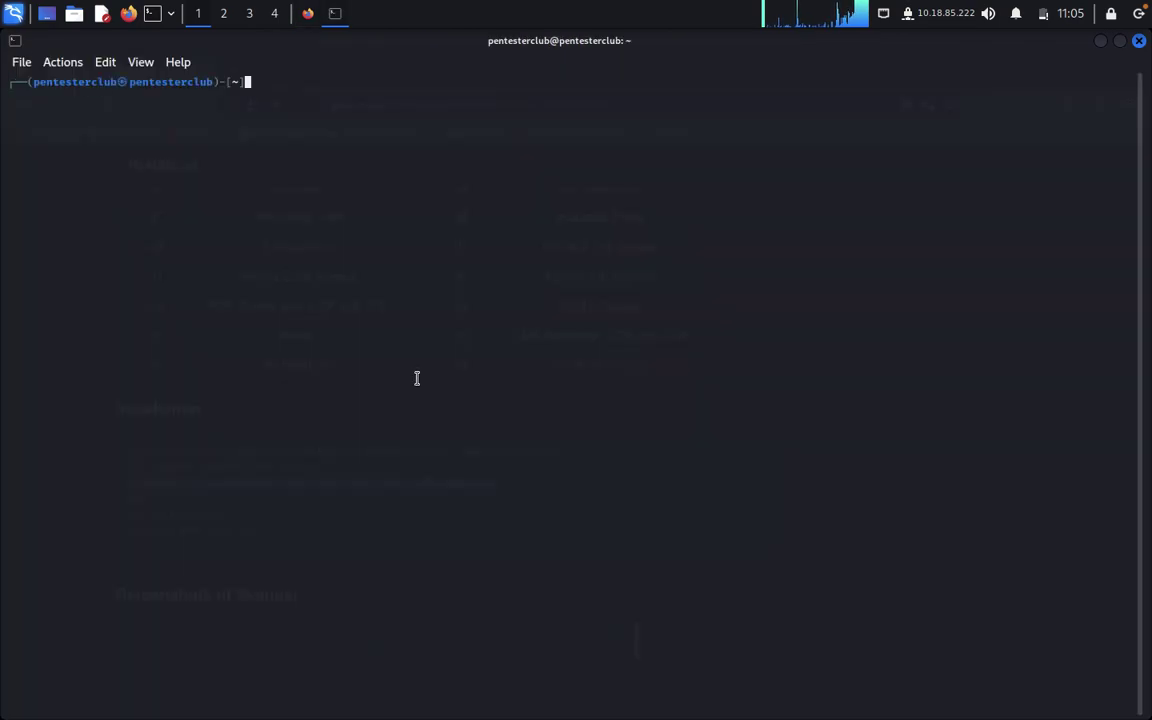
pyautogui.write('cd S')
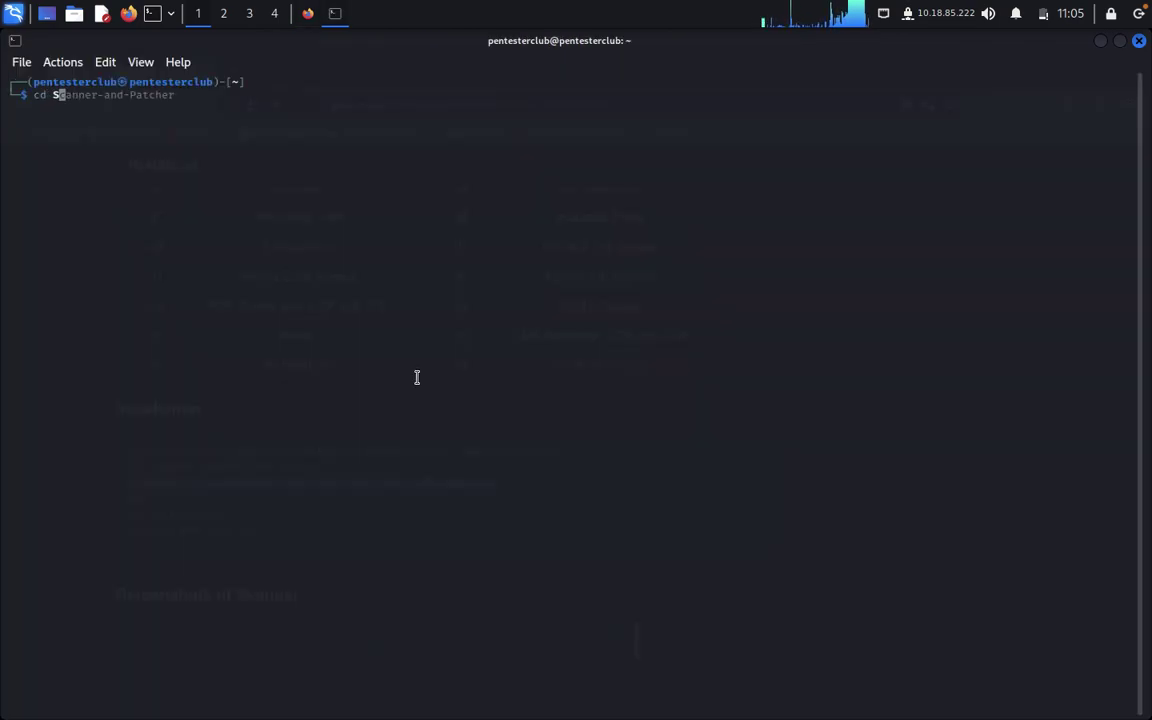
pyautogui.press('Right')
pyautogui.press('Return')
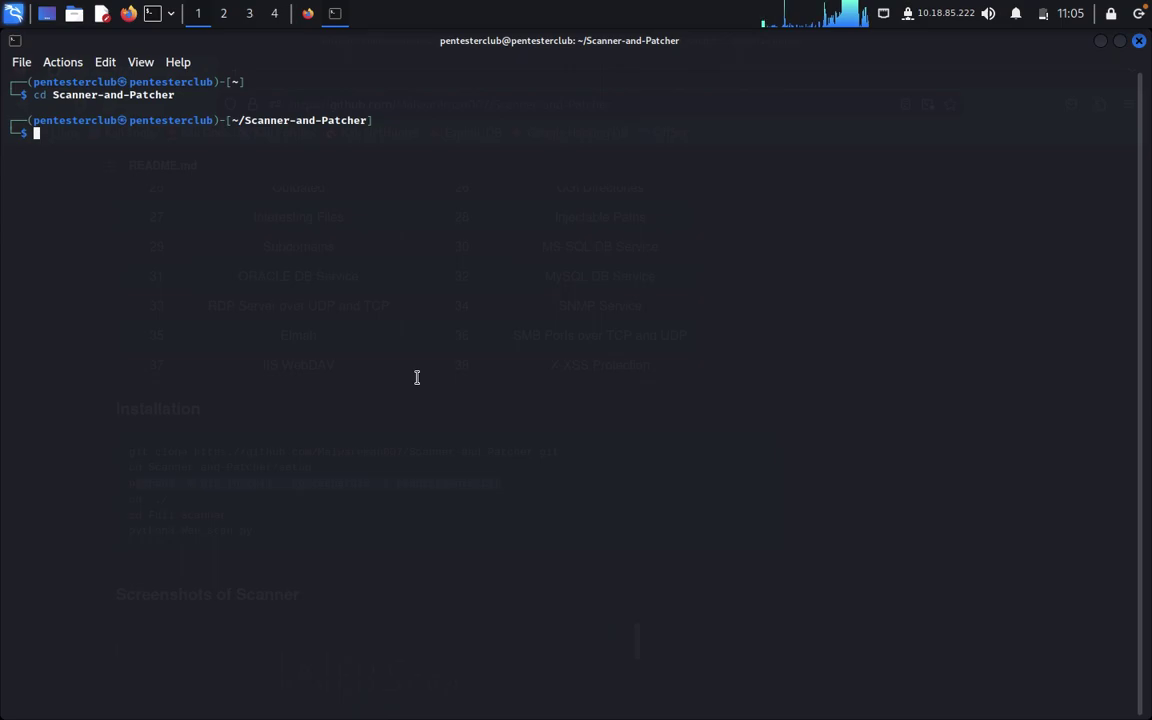
pyautogui.write('ls')
pyautogui.press('Return')
# - Change into the 'Full Scanner' directory and list its files
pyautogui.write('cd')
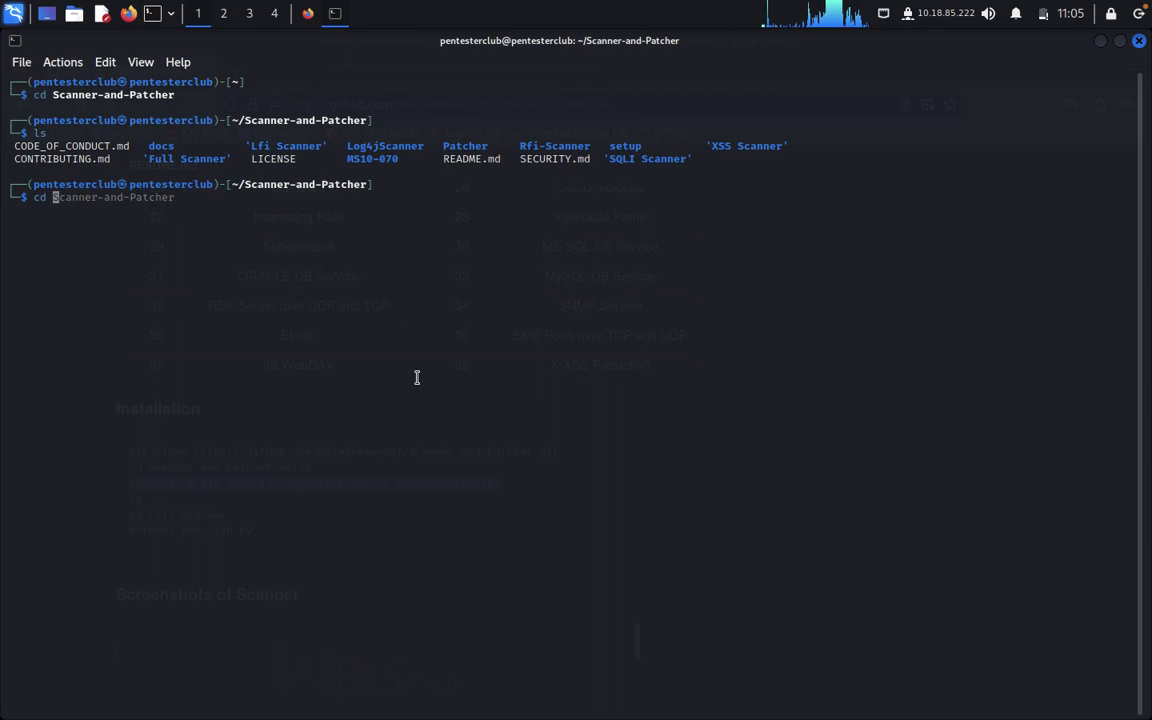
pyautogui.write(" 'F")
pyautogui.press('Right')
pyautogui.press('Return')
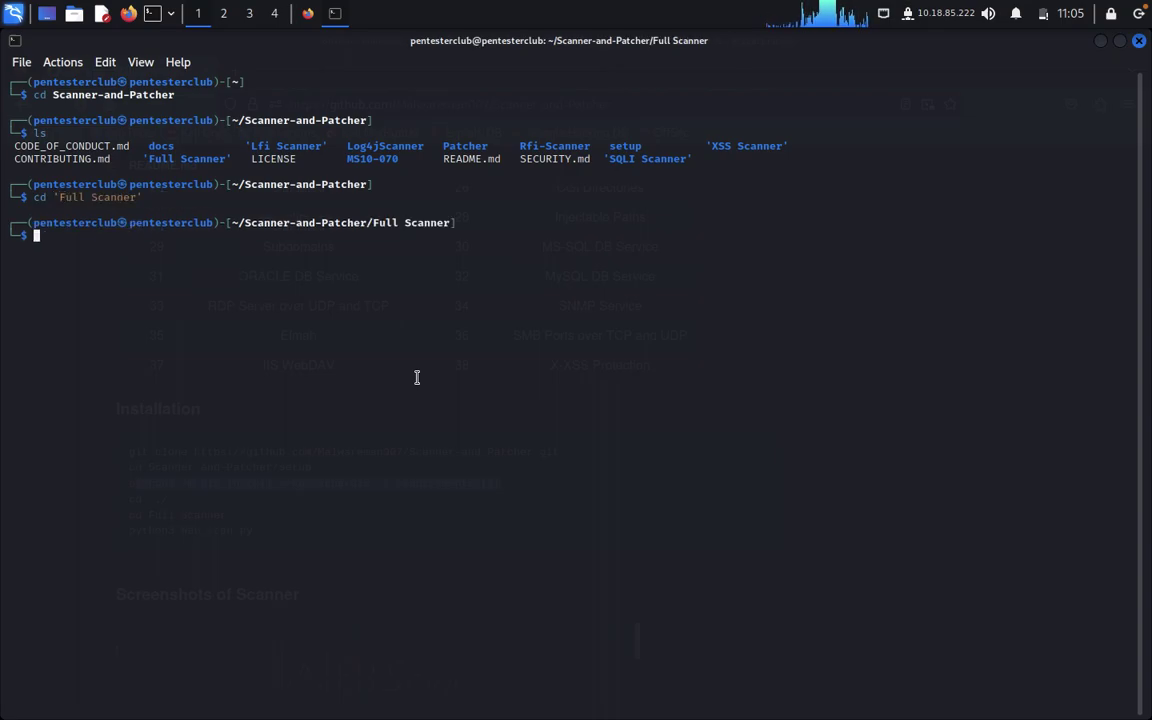
pyautogui.write('ls')
pyautogui.press('Return')
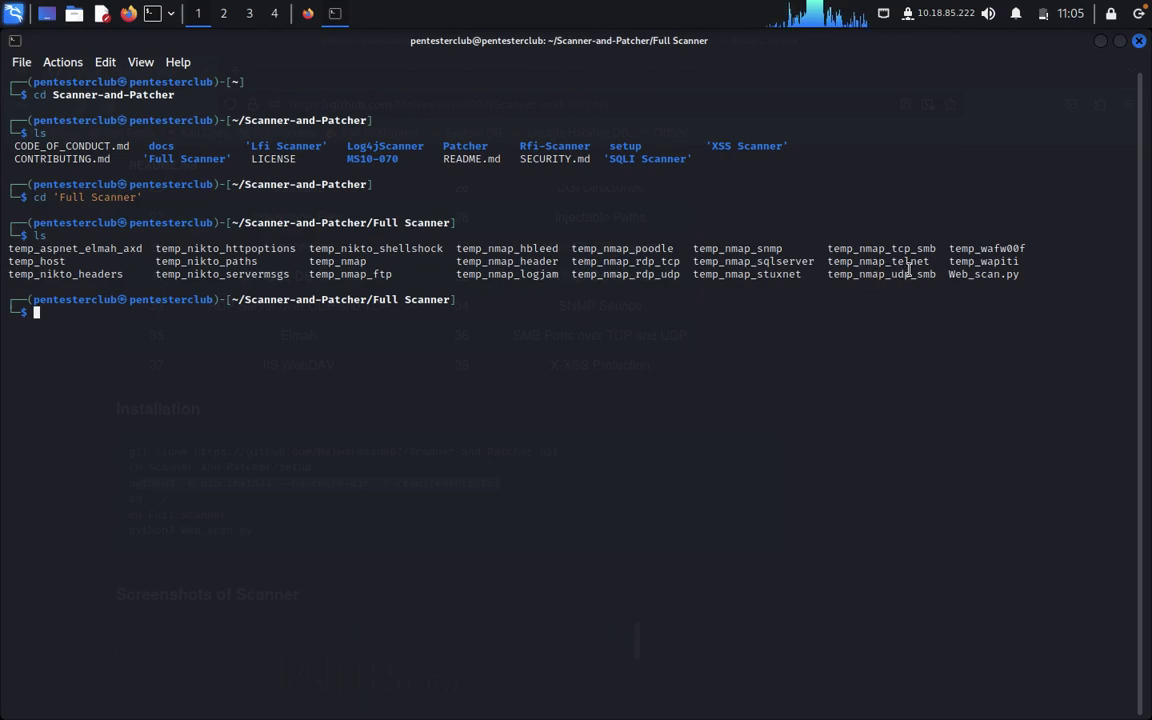
# - Run the Web_scan.py script with python3 to display the scanner's usage information
pyautogui.moveTo(946, 273); pyautogui.dragTo(1042, 273)
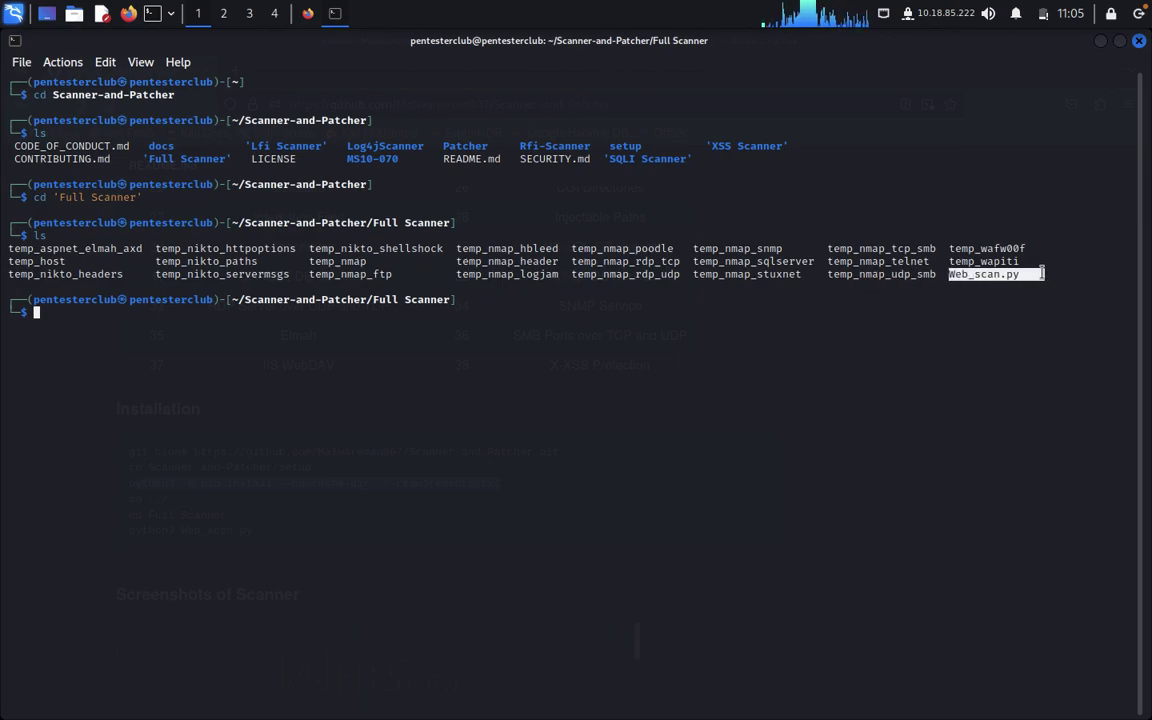
pyautogui.write('py')
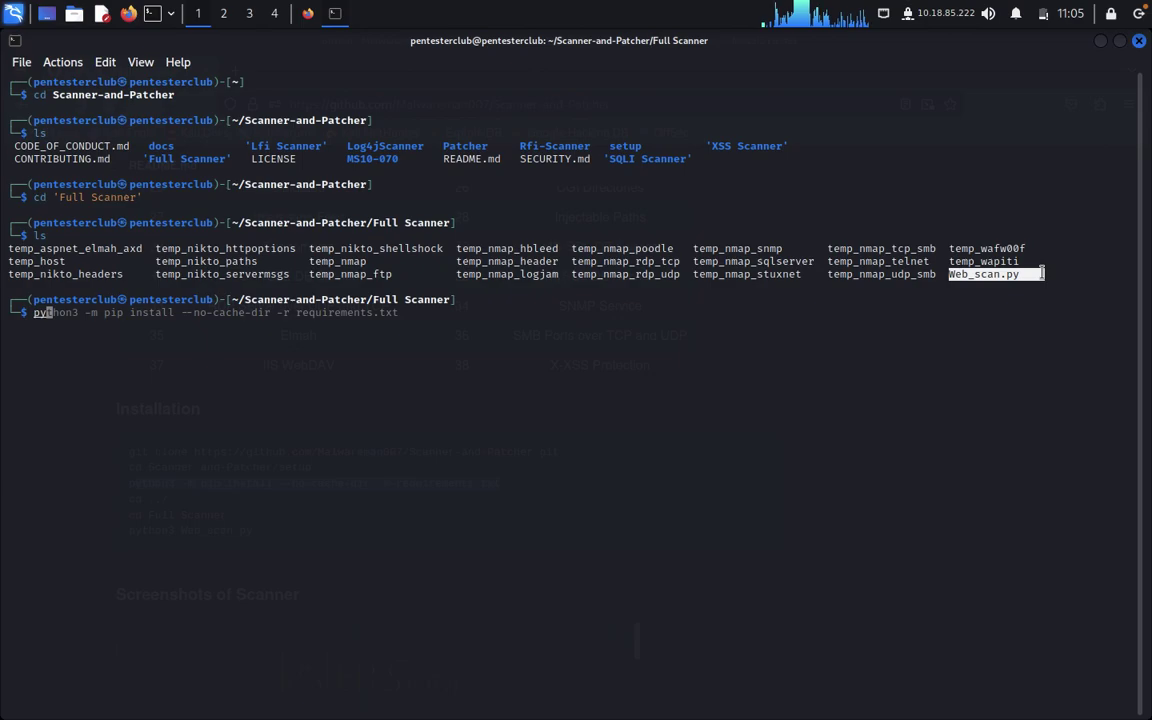
pyautogui.write('thon3 W')
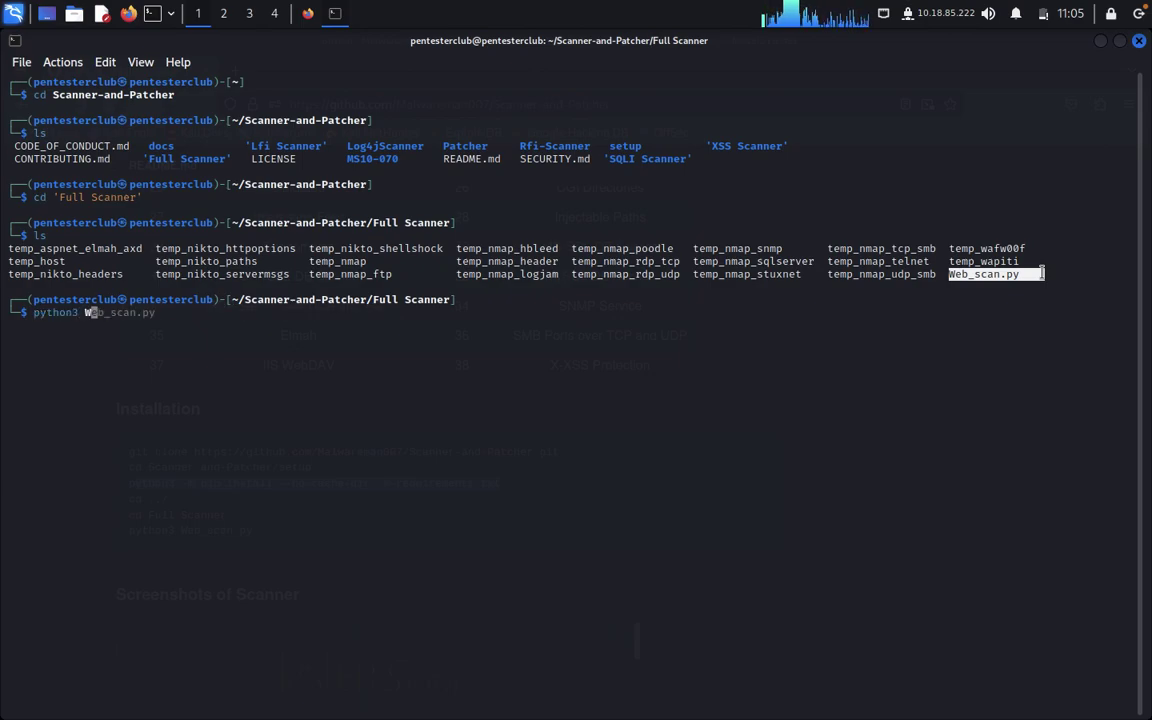
pyautogui.press('Right')
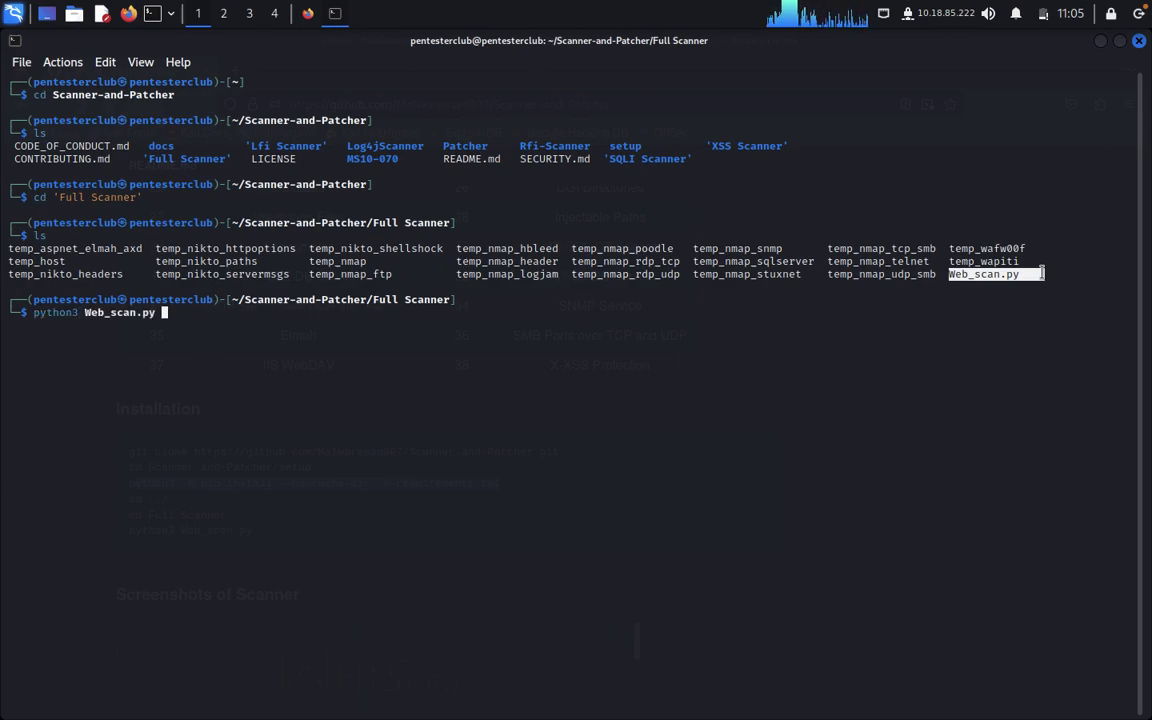
pyautogui.press('Return')
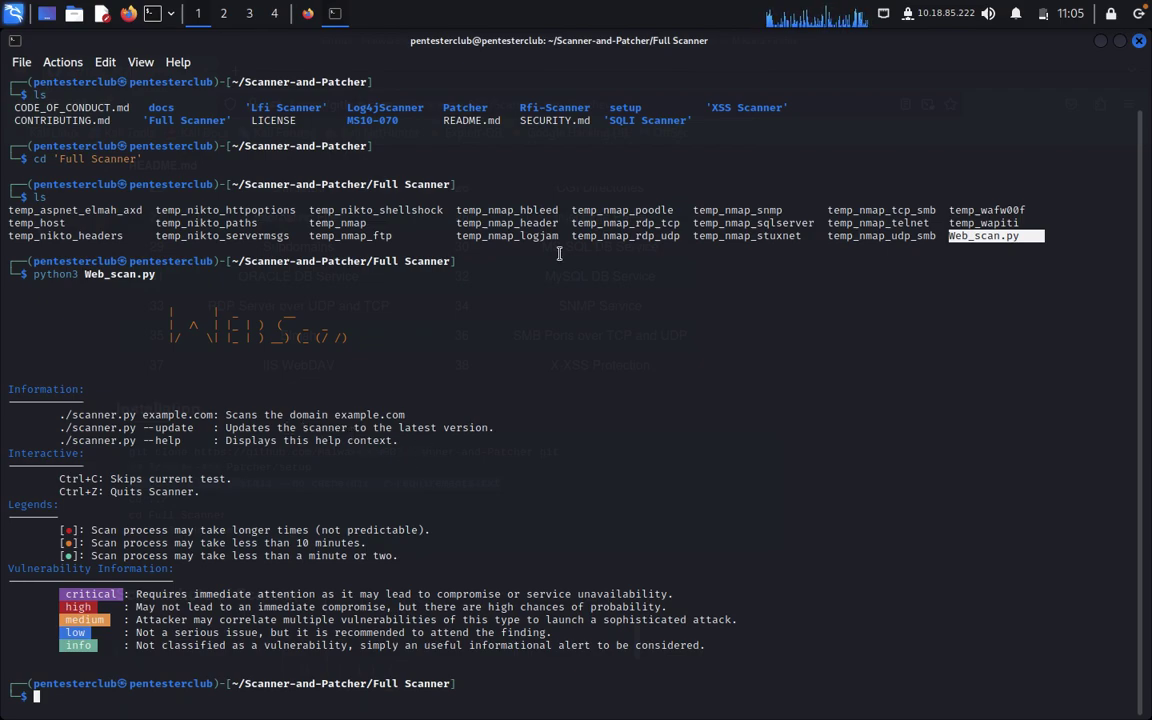
# - Recall the Web_scan.py command and, in a new Firefox tab, open the Acunetix test websites page through a search for "vulnweb"
pyautogui.press('Up')
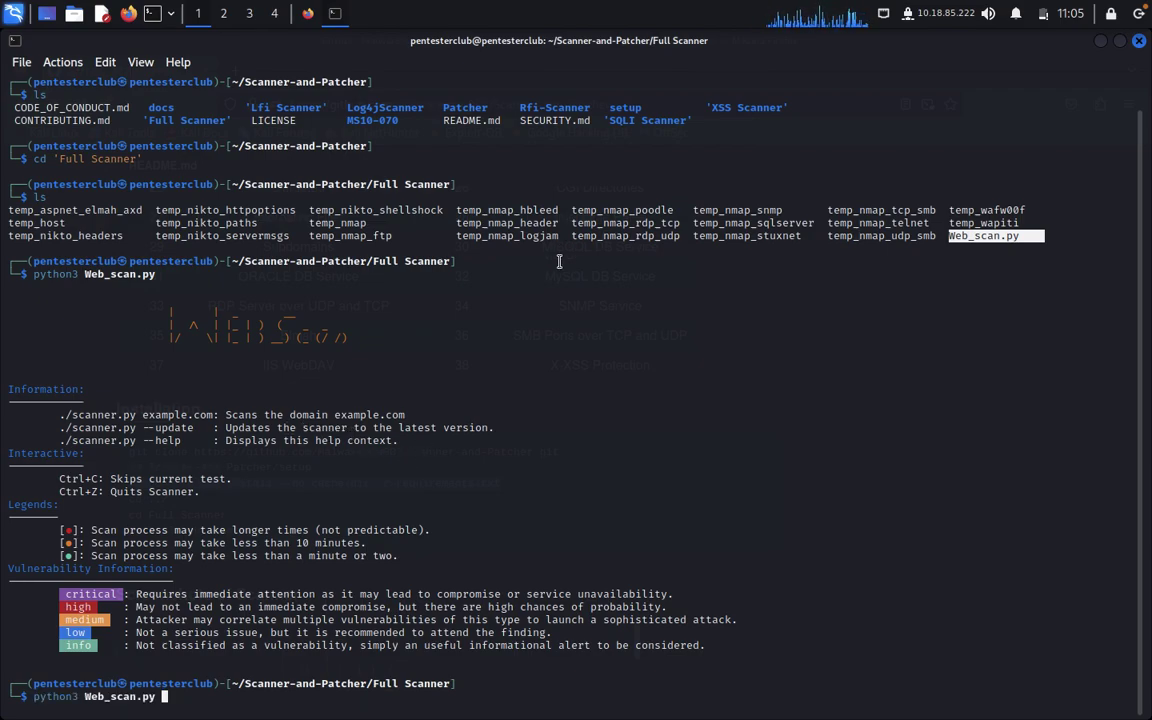
pyautogui.click(309, 14)
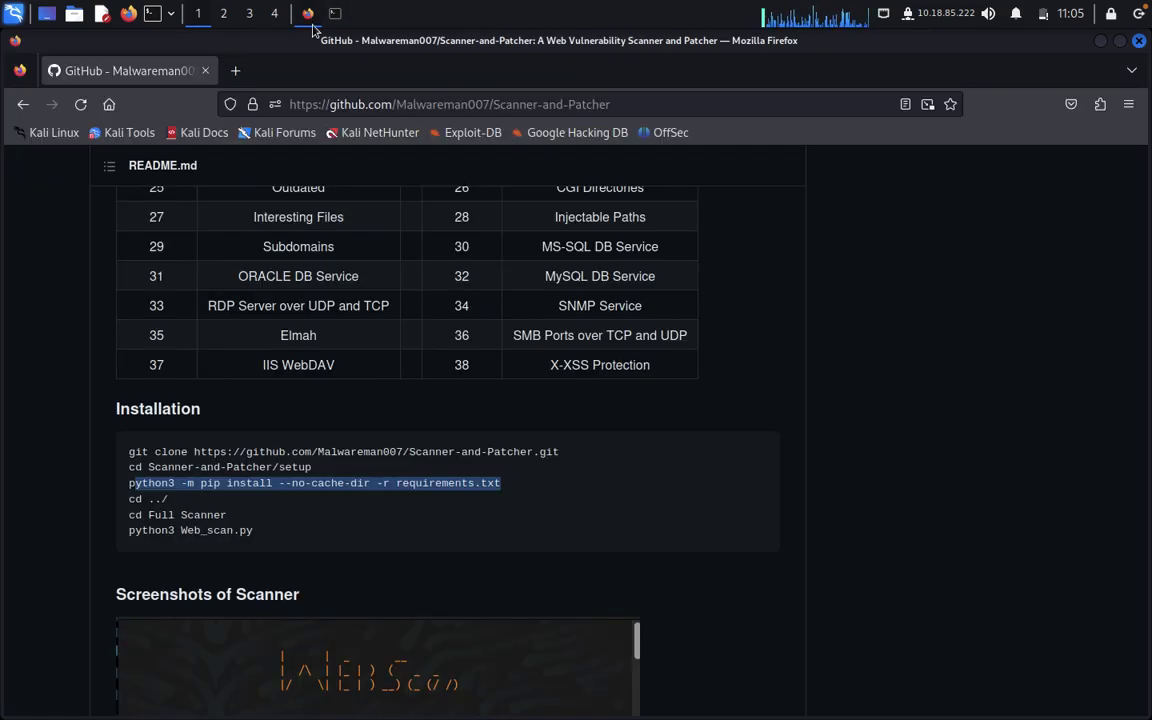
pyautogui.click(214, 70)
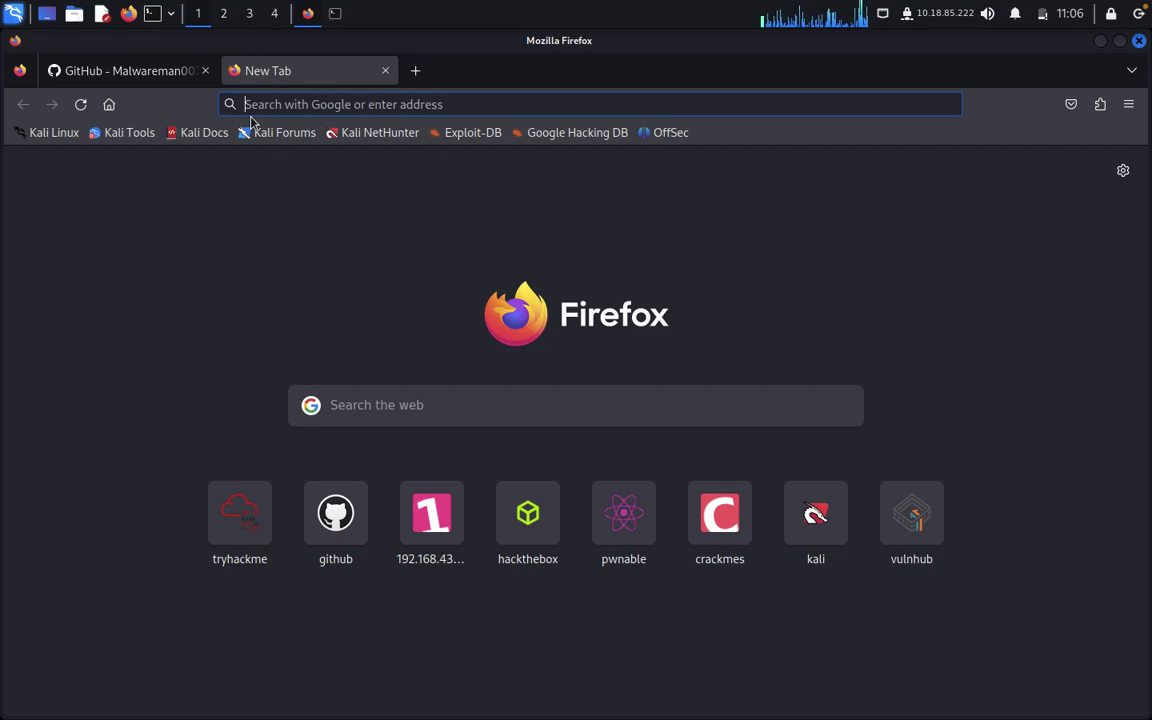
pyautogui.write('vuln')
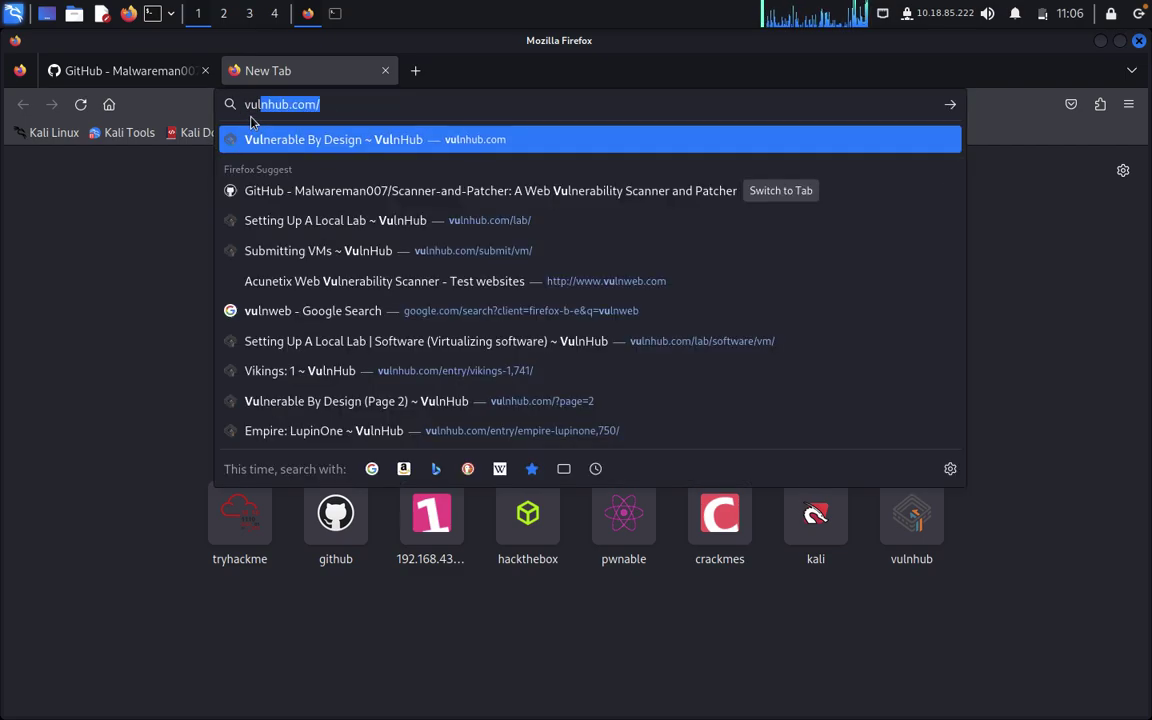
pyautogui.write('w')
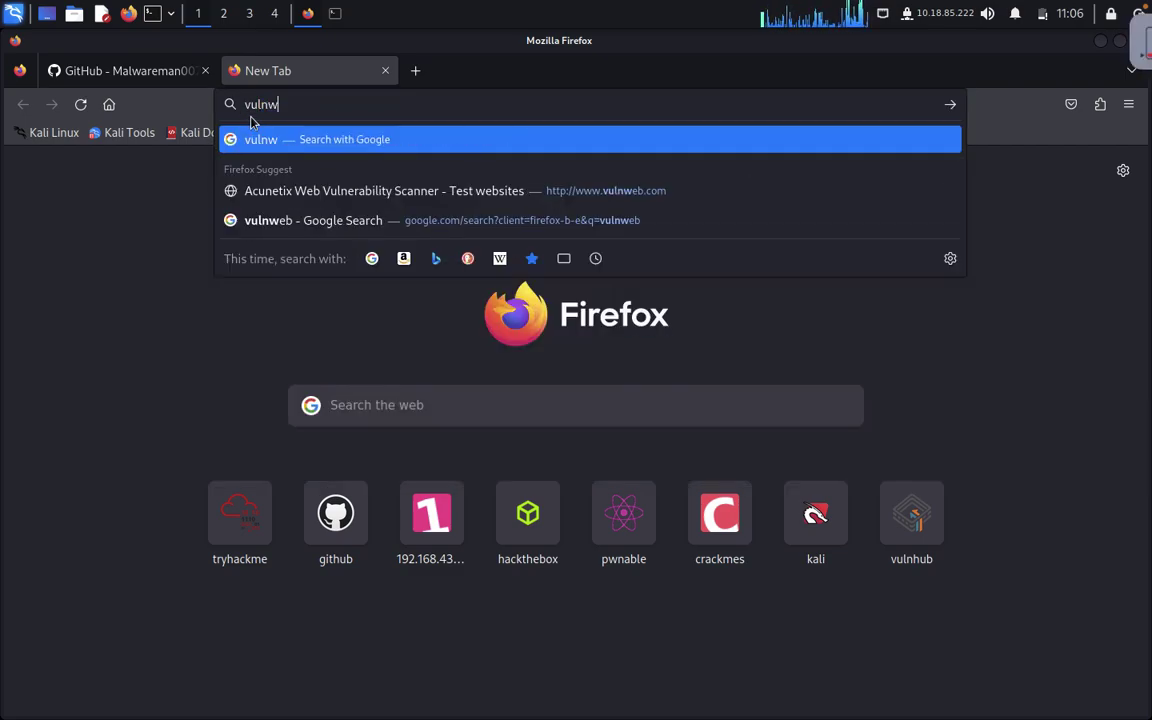
pyautogui.write('eb')
pyautogui.press('Return')
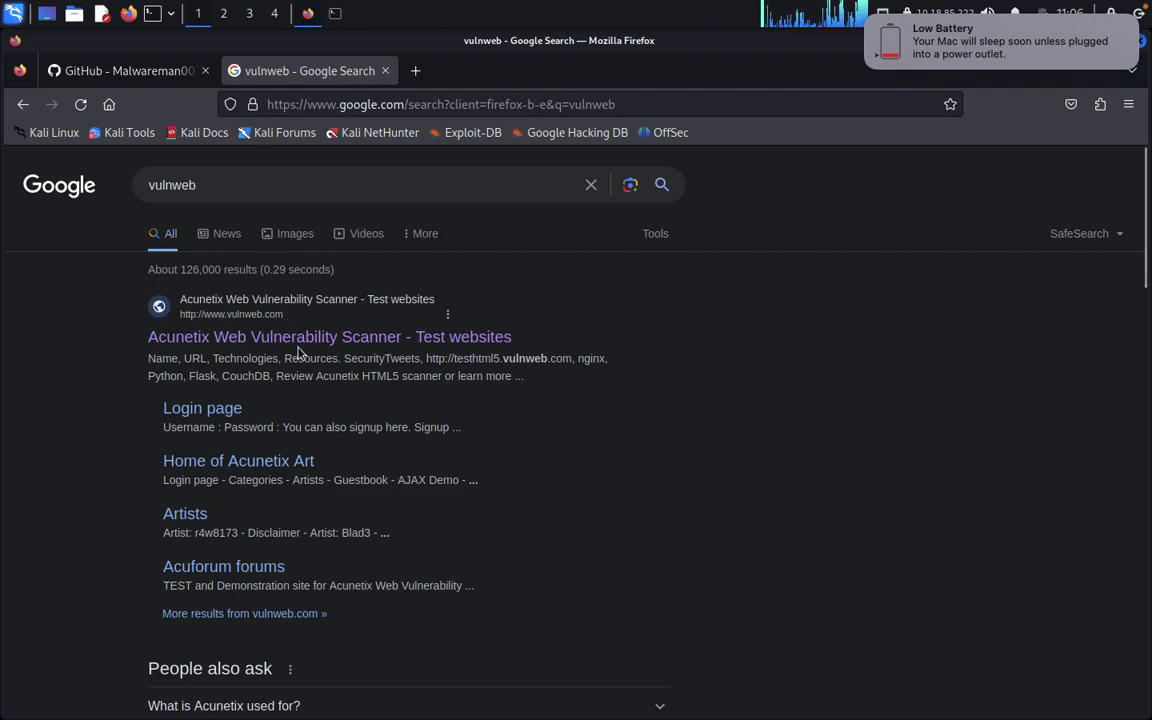
pyautogui.click(300, 348)
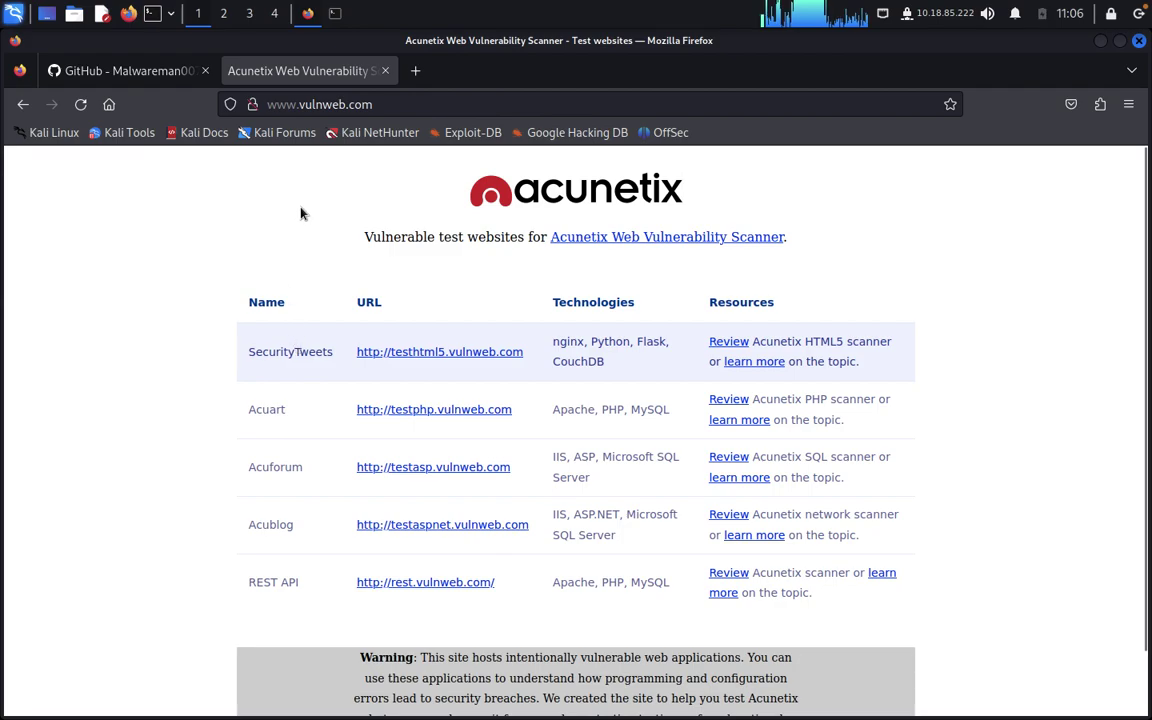
pyautogui.click(315, 97)
pyautogui.rightClick(316, 100)
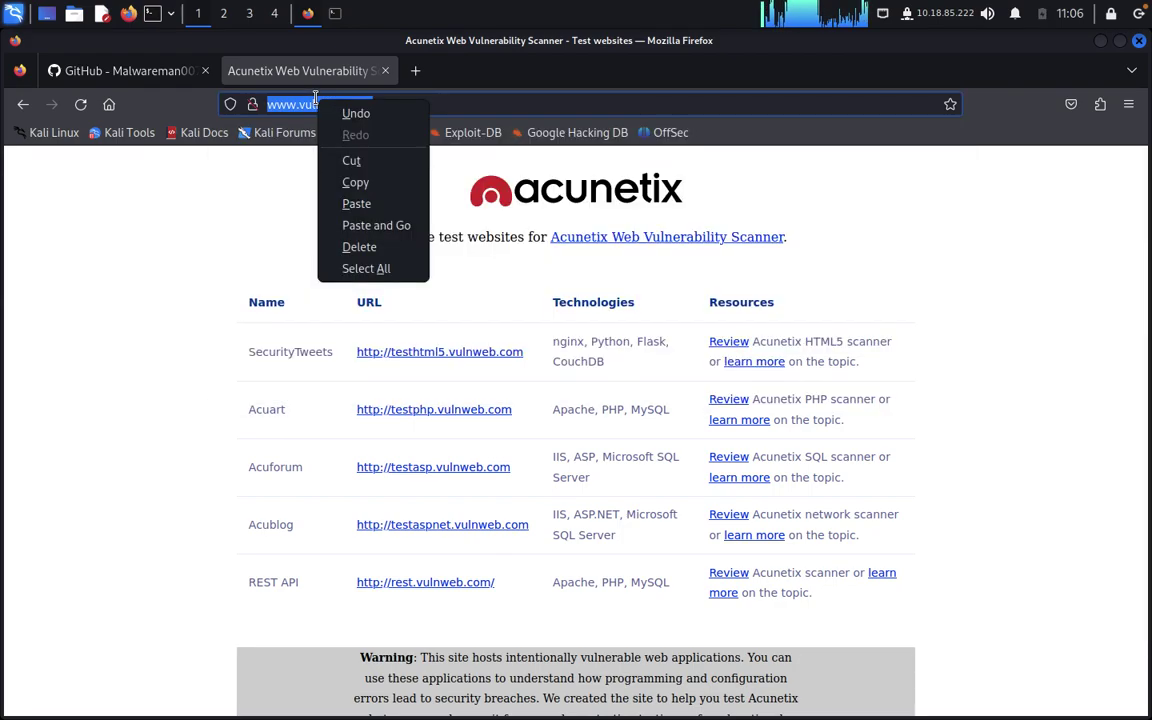
pyautogui.click(362, 182)
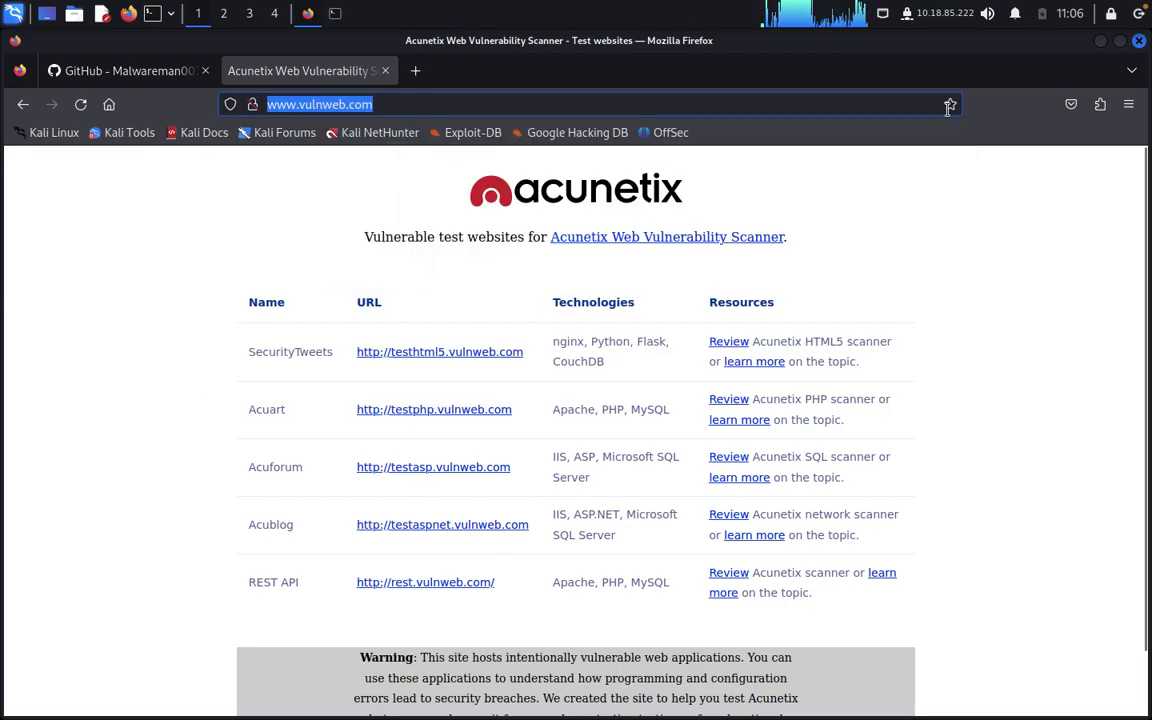
pyautogui.click(1101, 41)
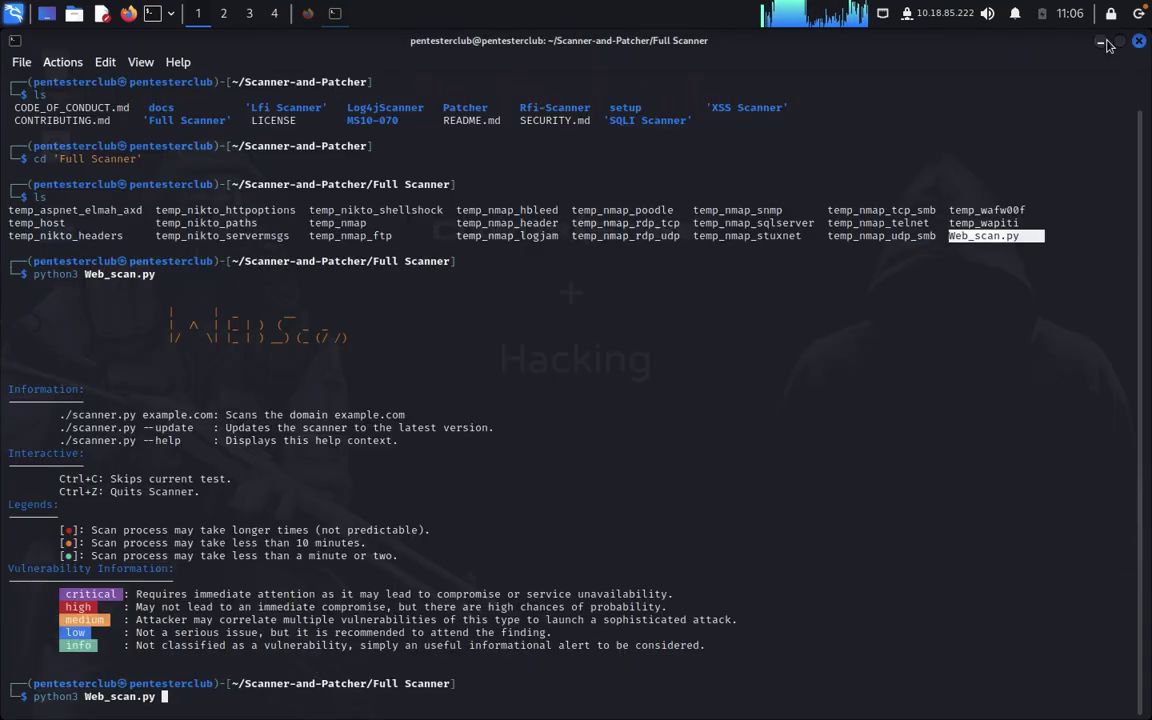
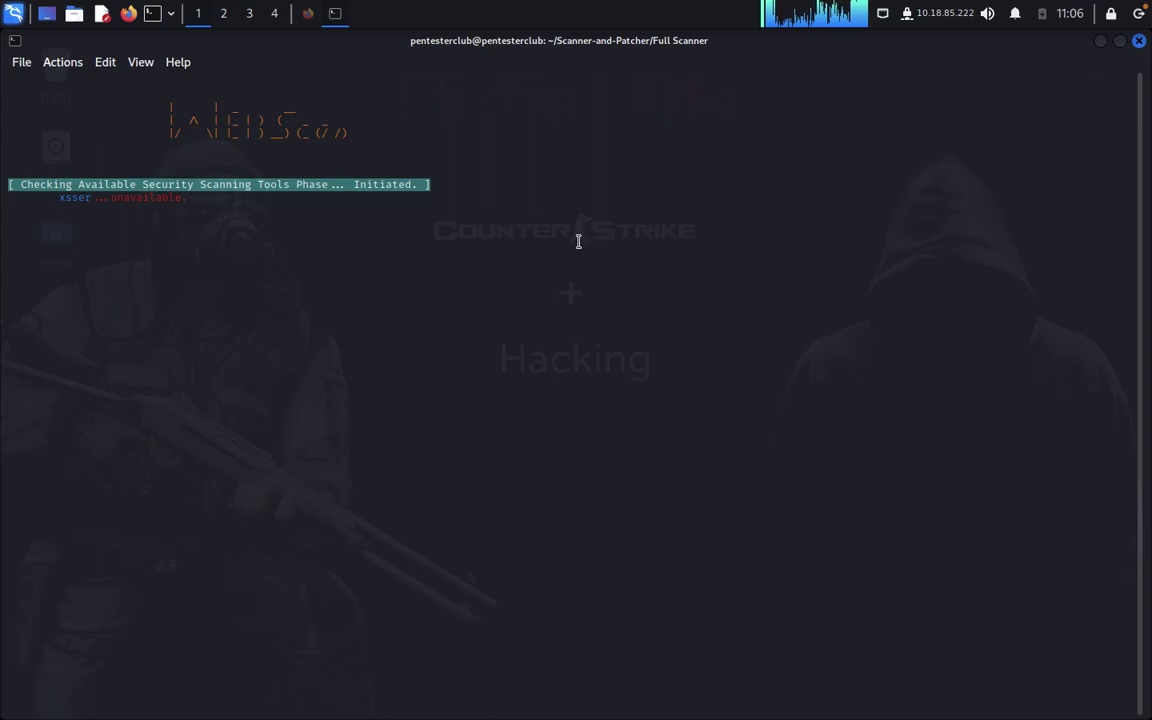
# - Switch to Firefox, close the vulnweb tab and review the README's table of vulnerabilities to scan
pyautogui.click(308, 13)
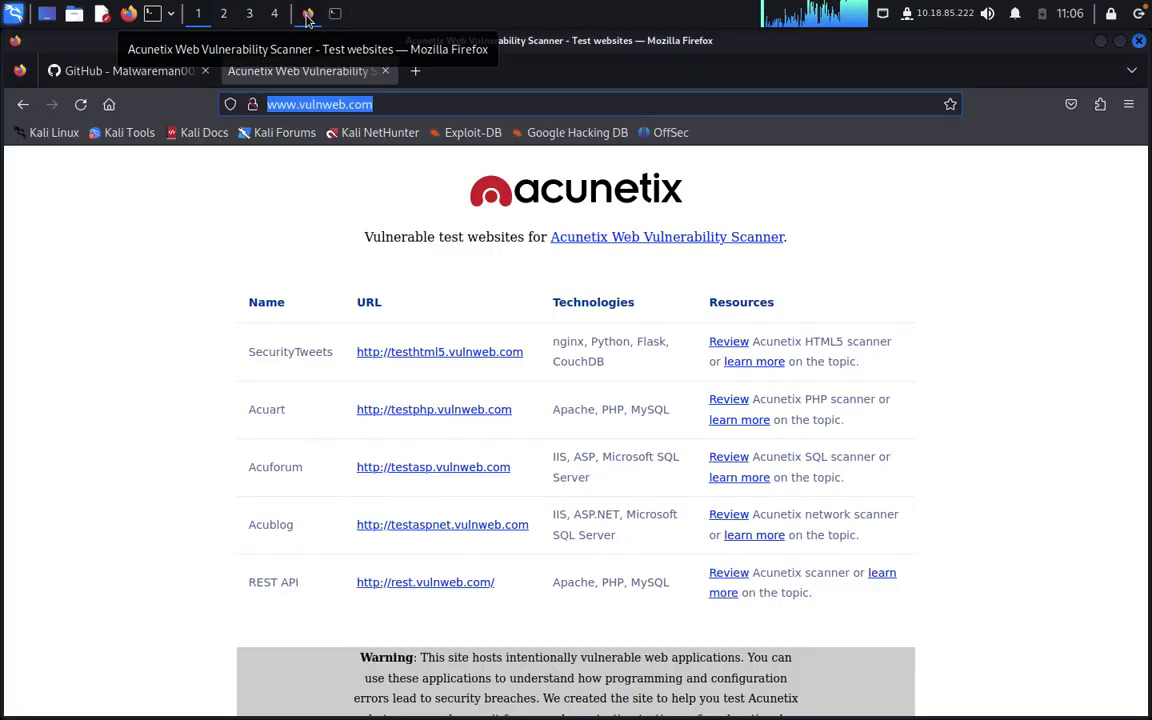
pyautogui.click(385, 72)
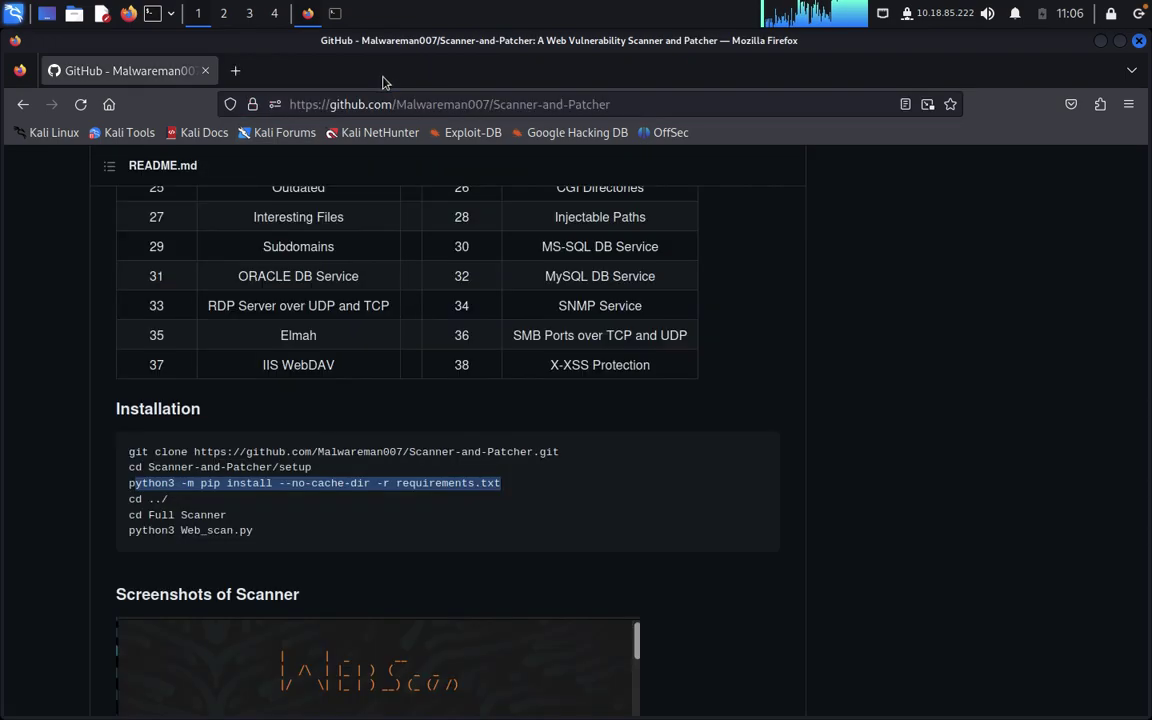
pyautogui.scroll(5, 481, 303)
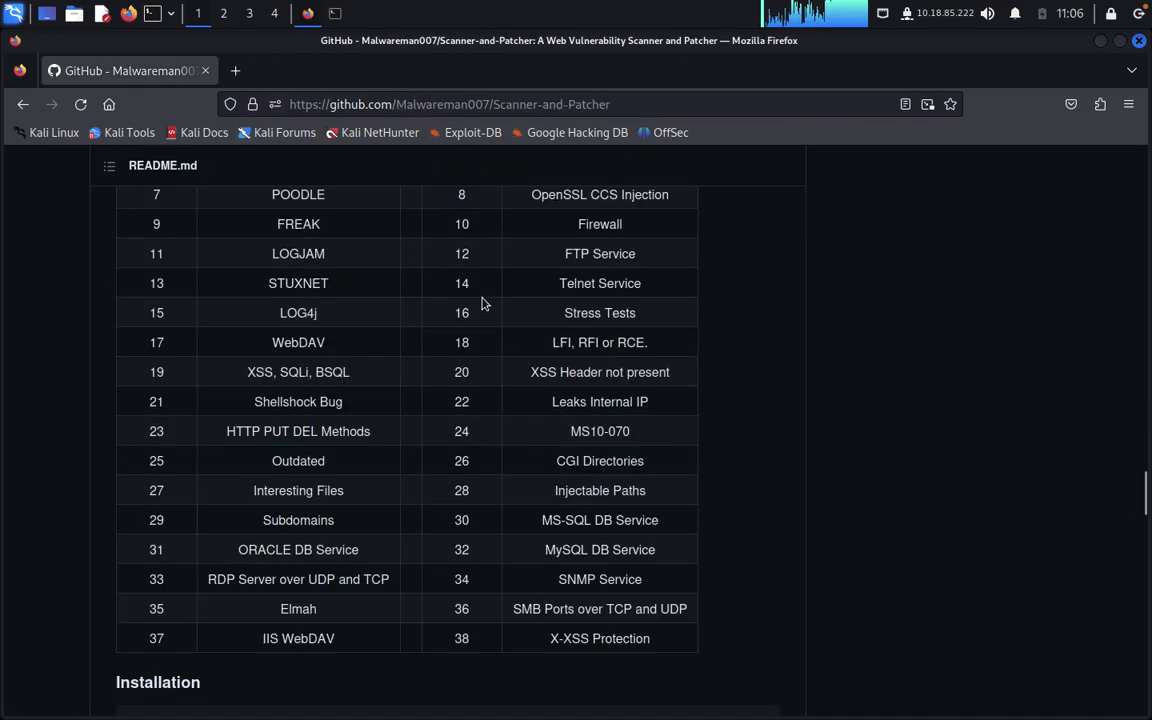
pyautogui.scroll(3, 481, 303)
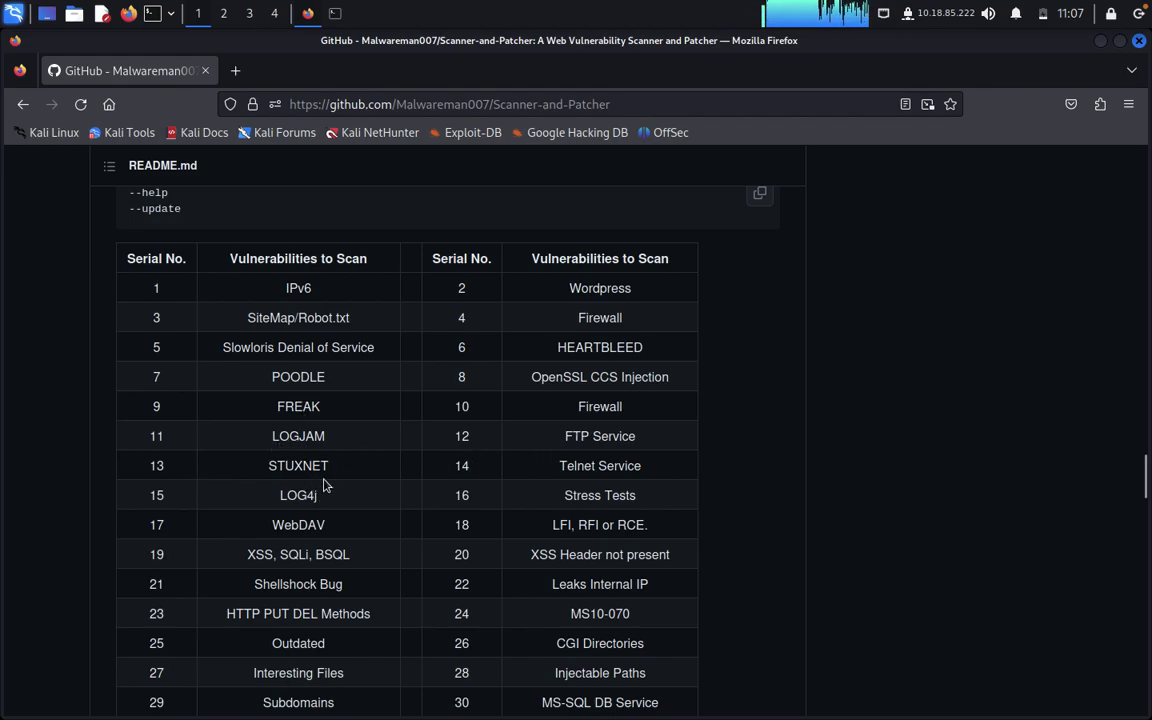
pyautogui.scroll(-5, 305, 488)
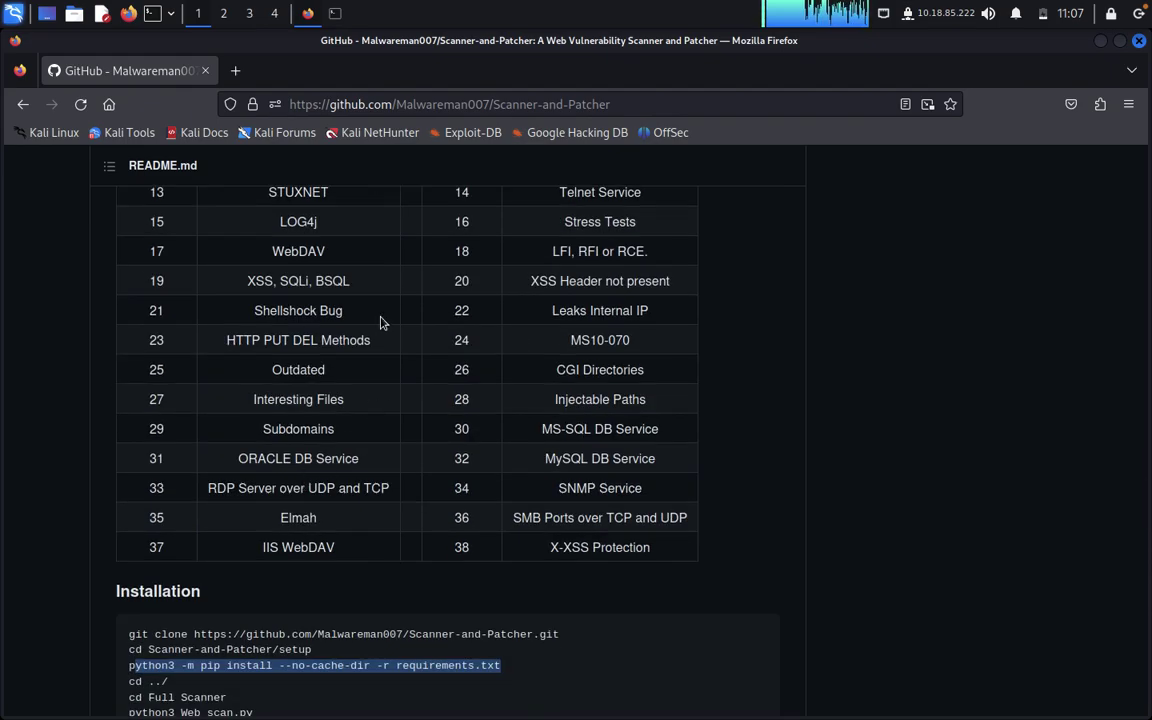
# - Review the README's working phases and its Tools Used table, and return to the terminal running the Web_scan.py scan
pyautogui.scroll(12, 380, 320)
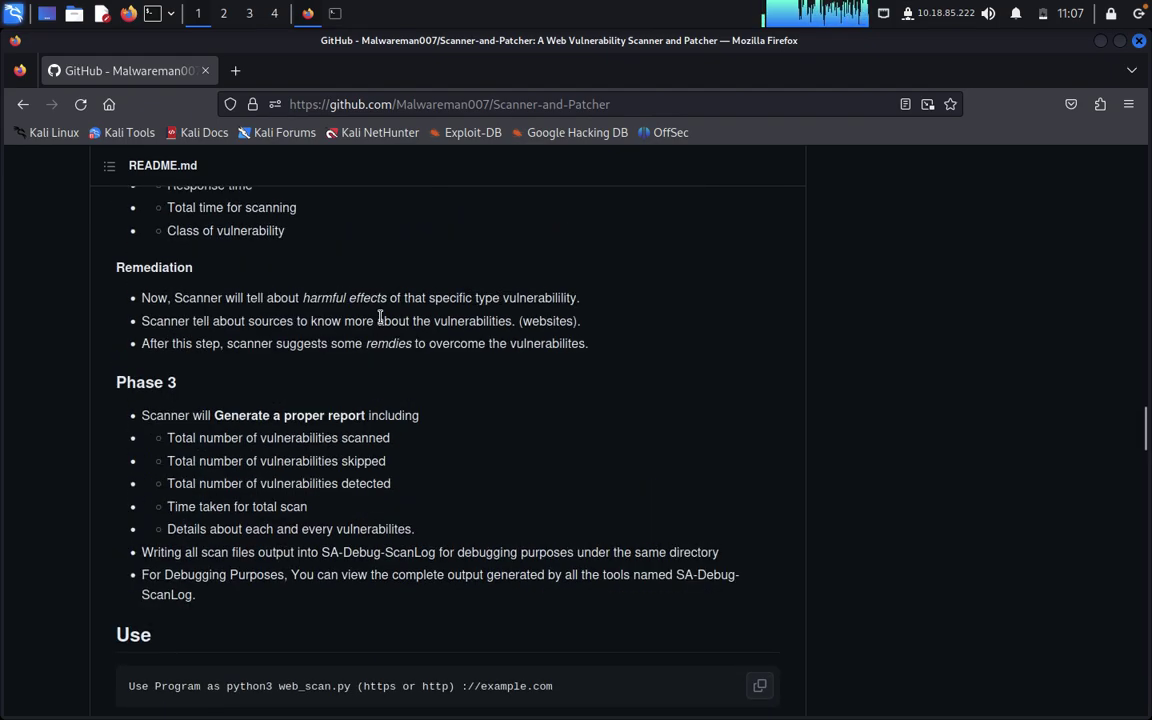
pyautogui.scroll(1, 380, 320)
pyautogui.scroll(6, 380, 322)
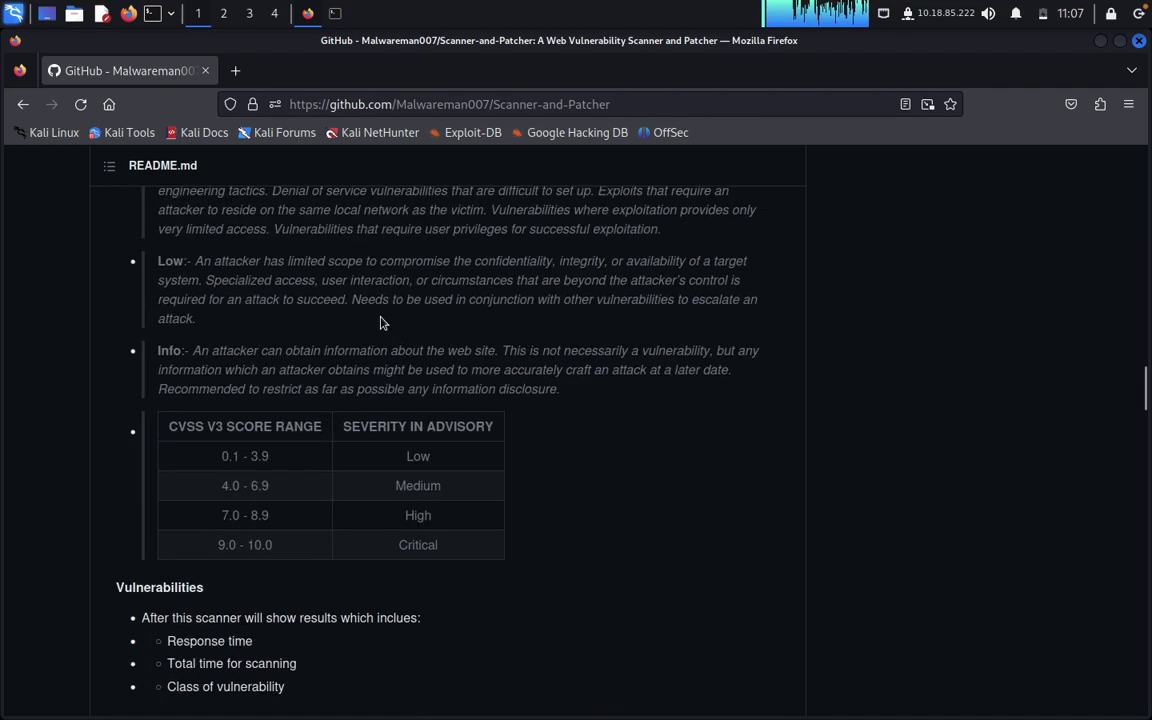
pyautogui.scroll(20, 380, 322)
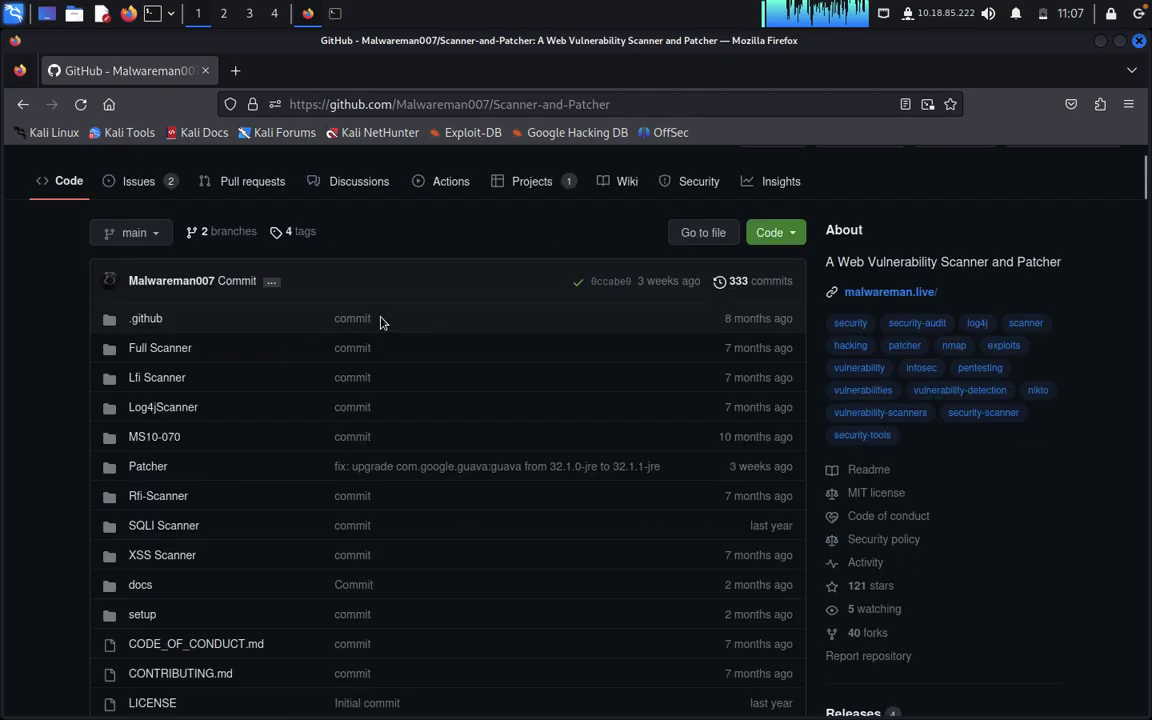
pyautogui.scroll(-20, 380, 322)
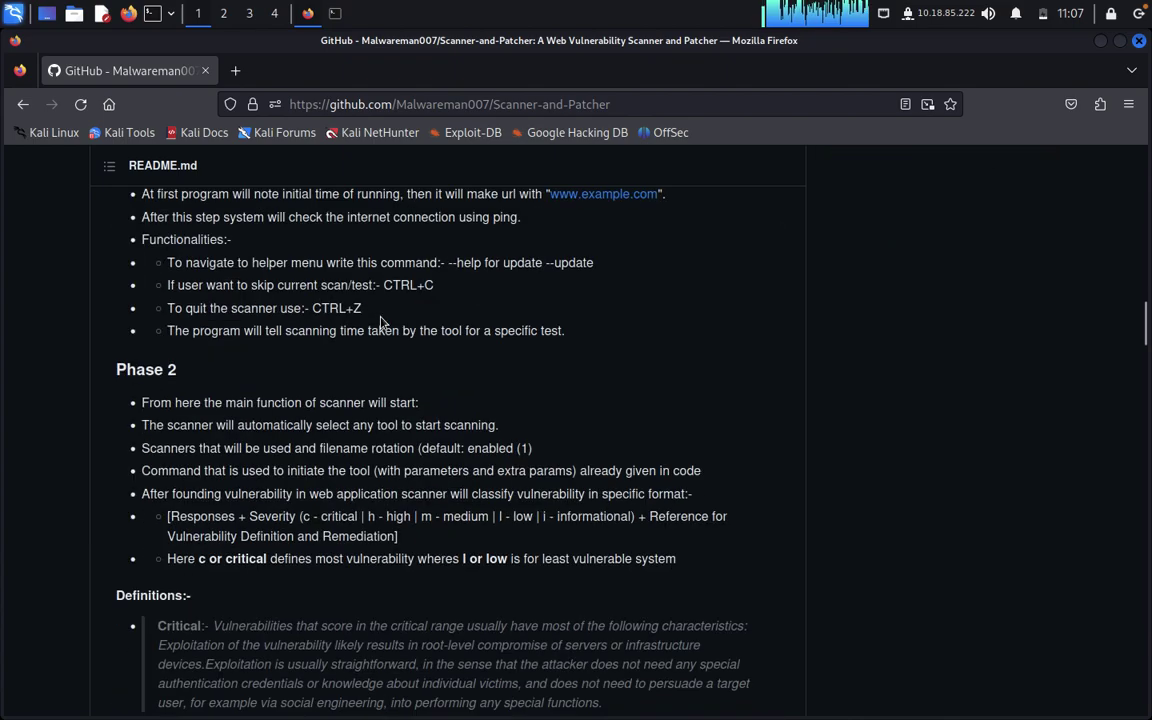
pyautogui.scroll(7, 380, 322)
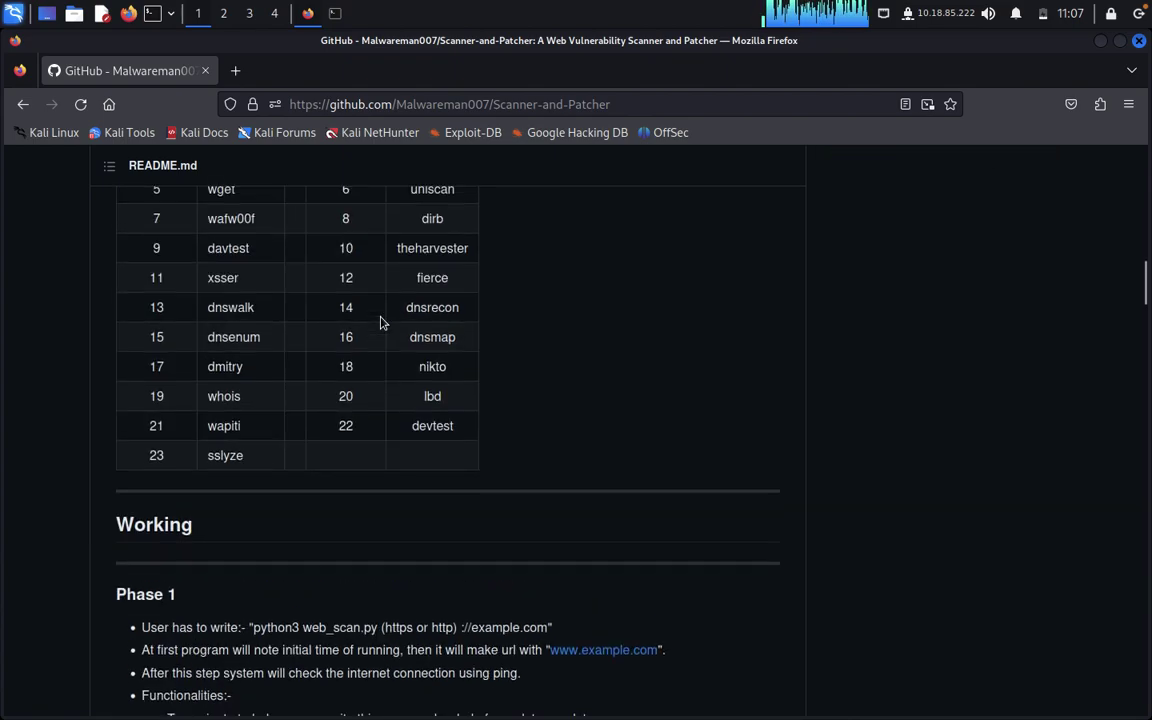
pyautogui.scroll(3, 380, 322)
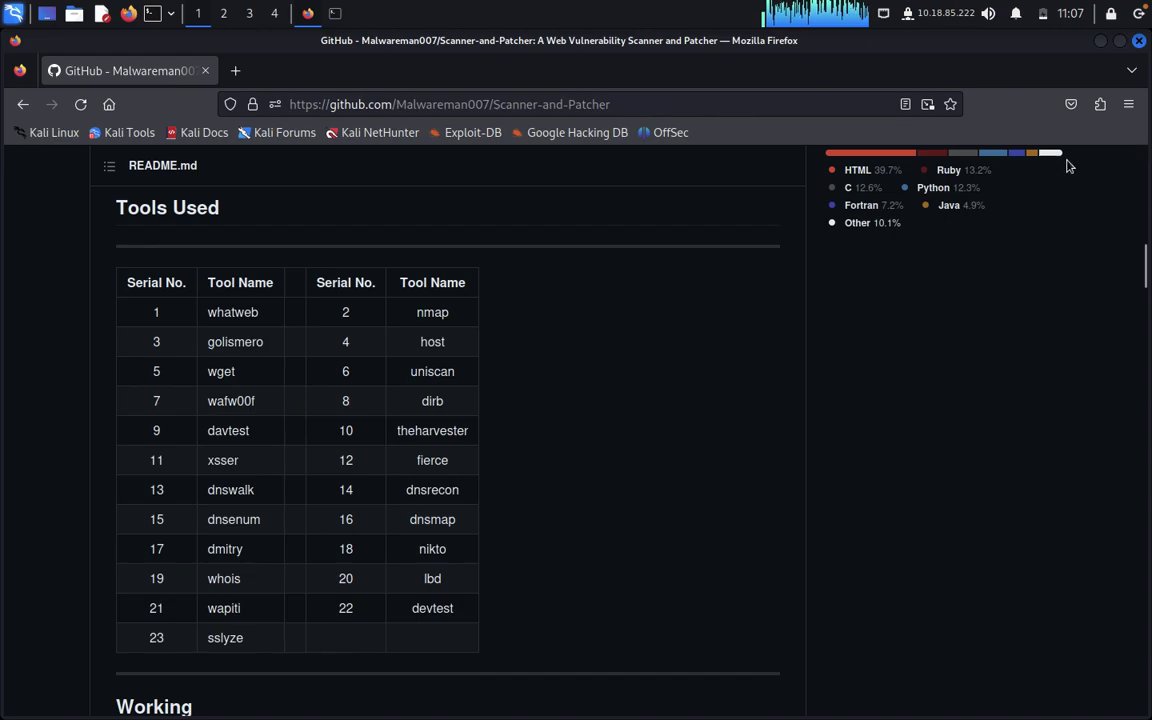
pyautogui.click(1101, 44)
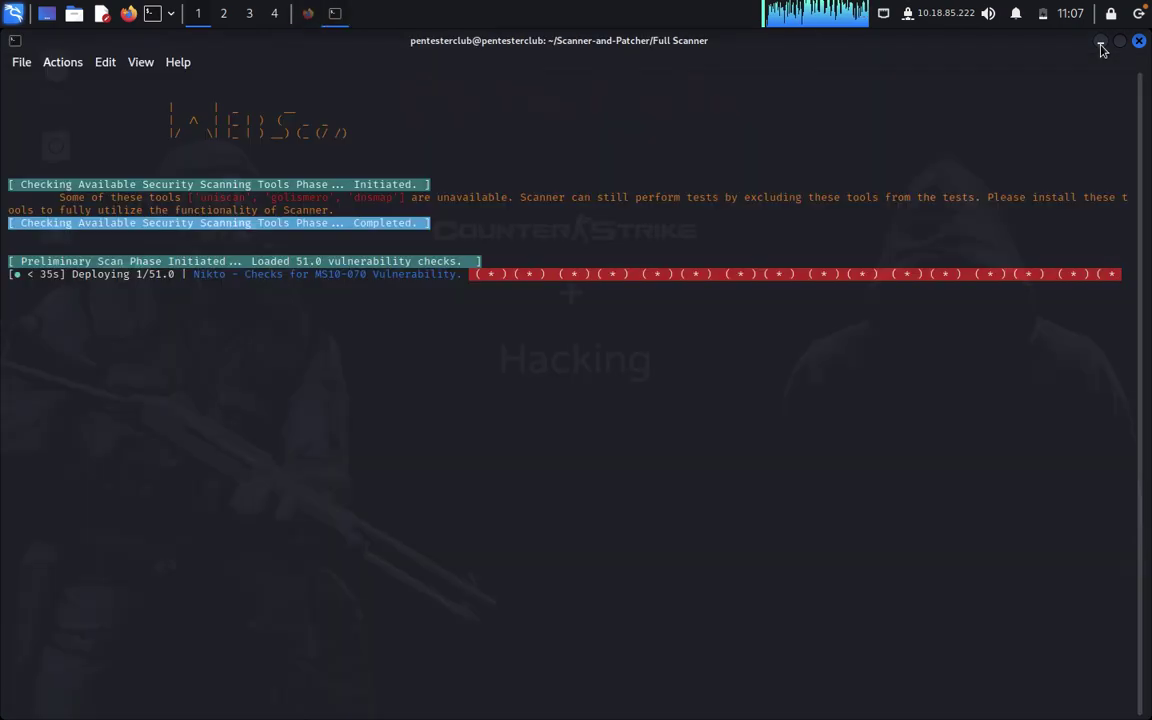